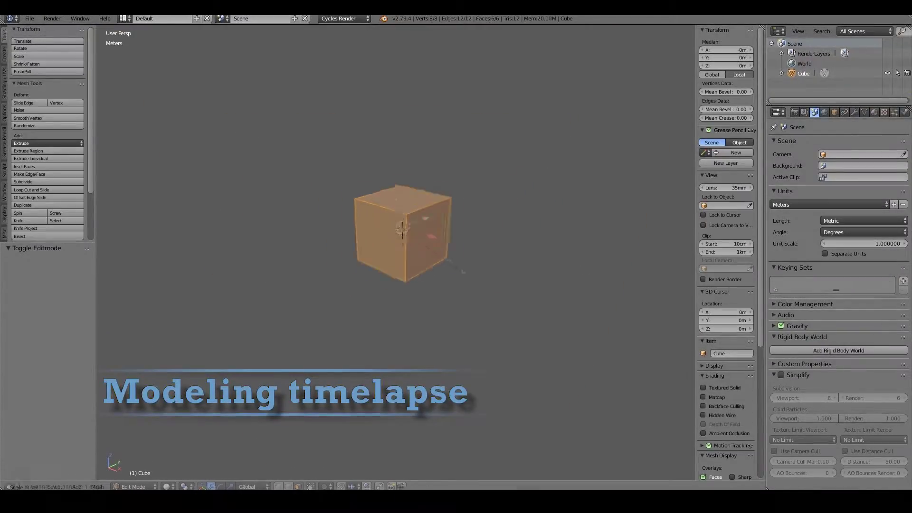
Delete the cube's selected face to open up the corridor section.
scroll(439, 256, up, 2)
key(x)
click(377, 207)
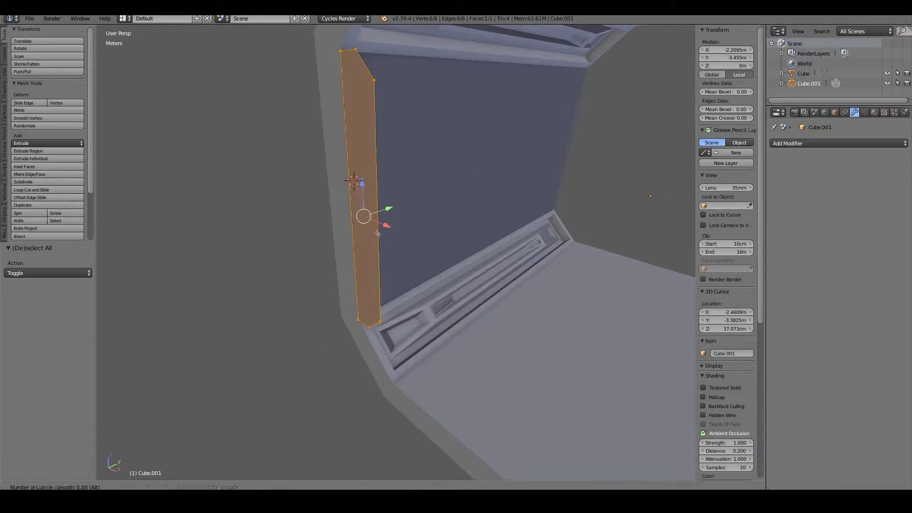
Confirm knife cuts across the corridor's side strip.
middle_drag(378, 233, 365, 130)
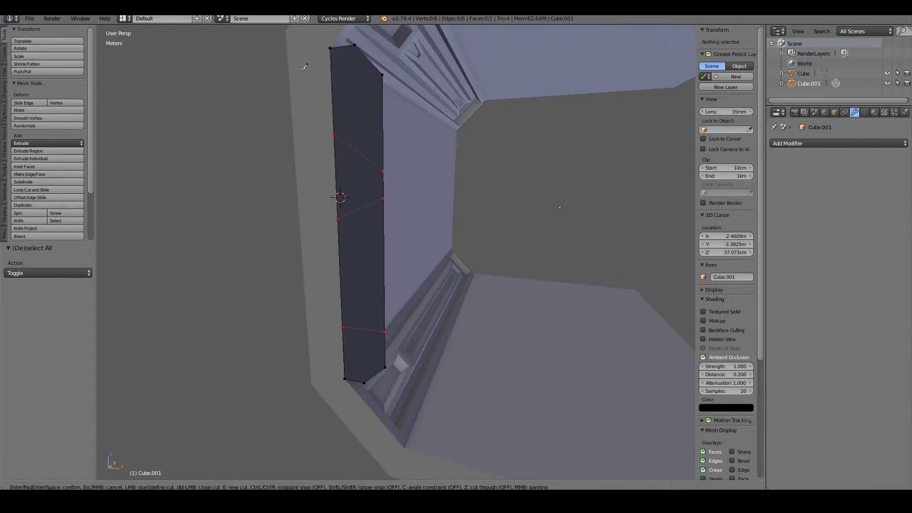
key(Return)
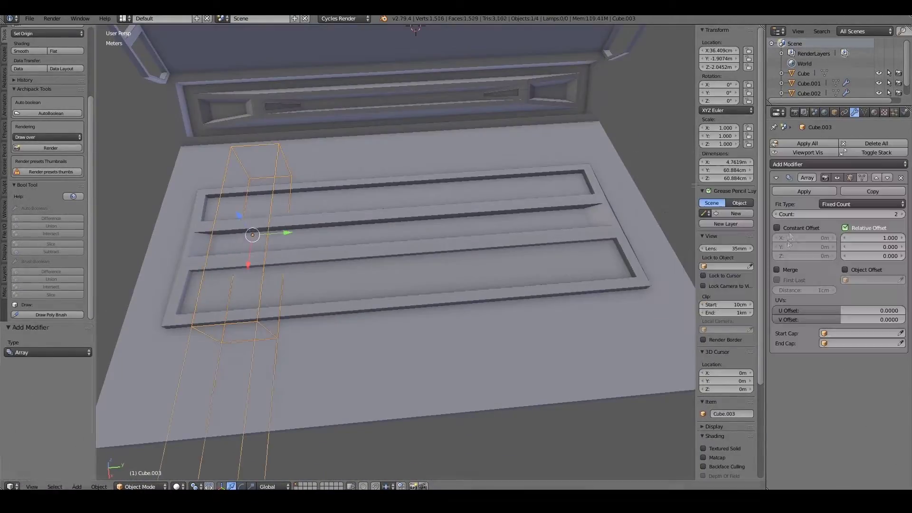
Raise the Array modifier count to 4.
click(902, 215)
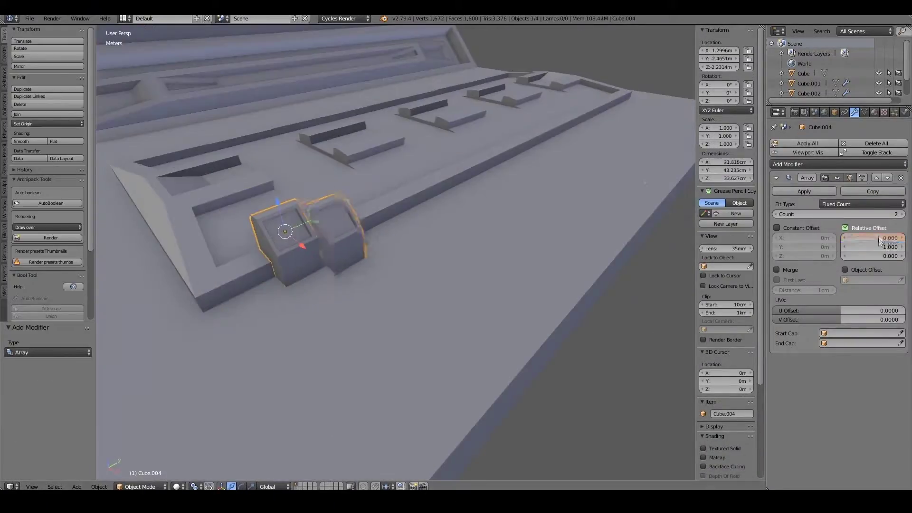
Increase the Array Relative Offset Y to 2.81 to spread the copies apart.
drag(879, 247, 902, 247)
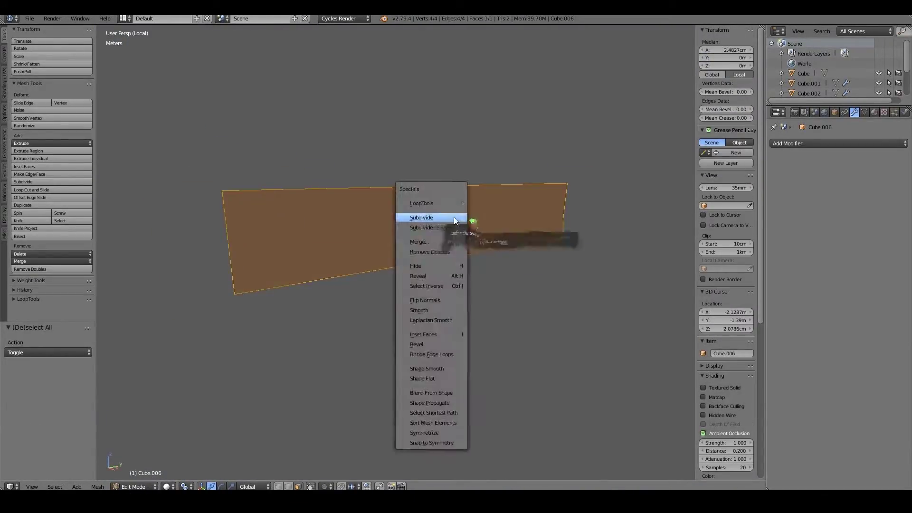
Subdivide the flat panel and add a Triangulate modifier to it.
click(455, 220)
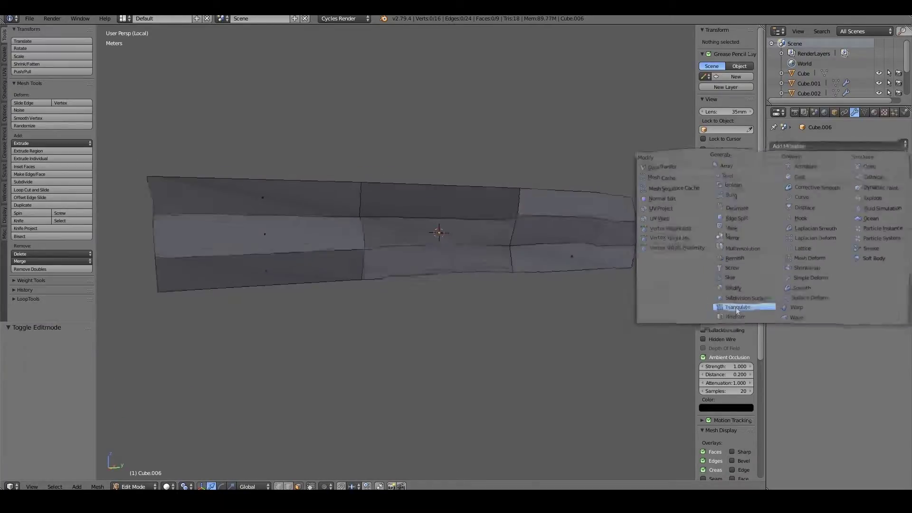
click(736, 305)
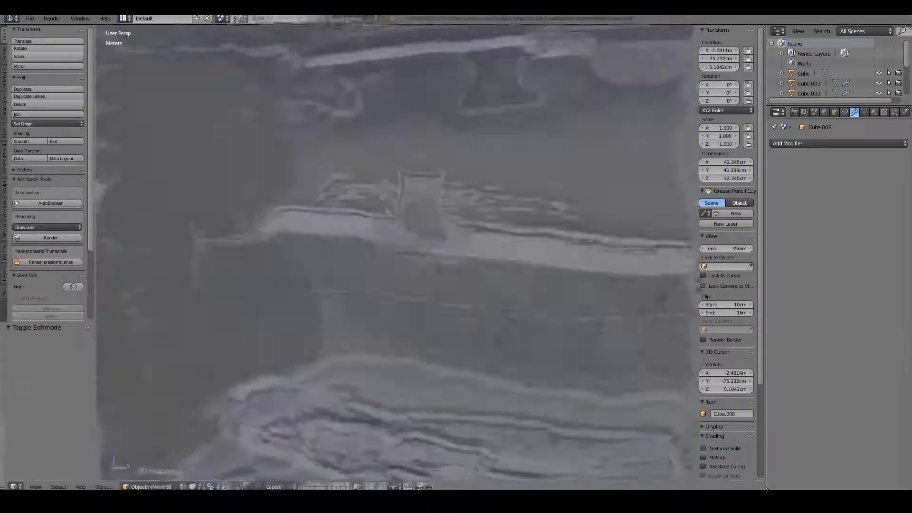
Open the Add Modifier list for the back-wall detailing.
click(796, 144)
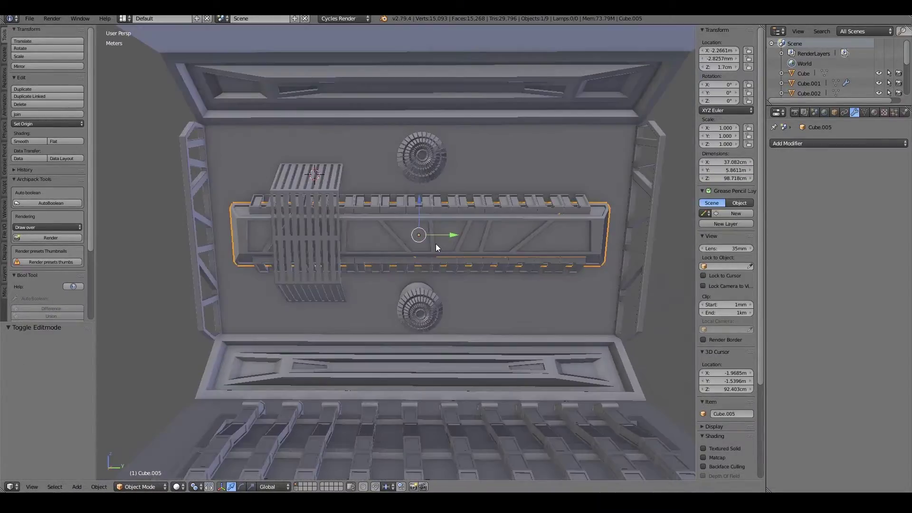
Add a Mirror modifier to the corridor shell and raise the lamp toward the ceiling.
click(726, 256)
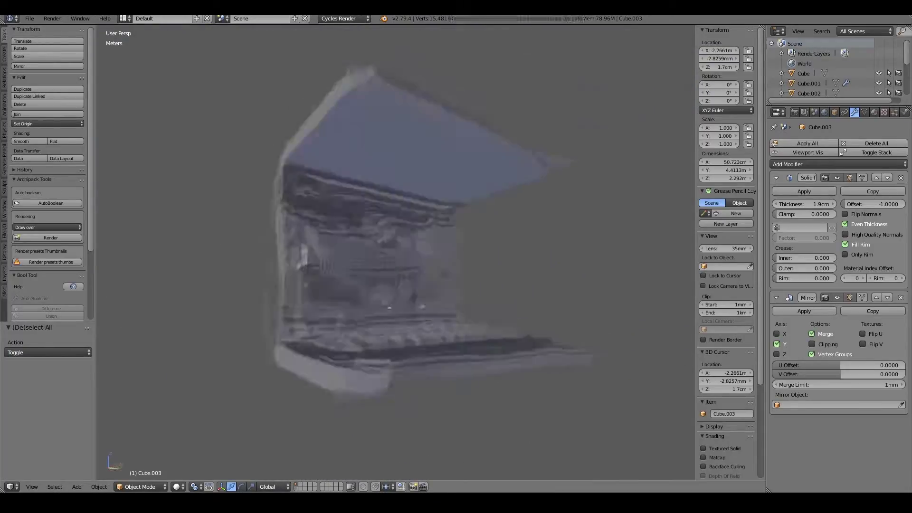
right_click(274, 230)
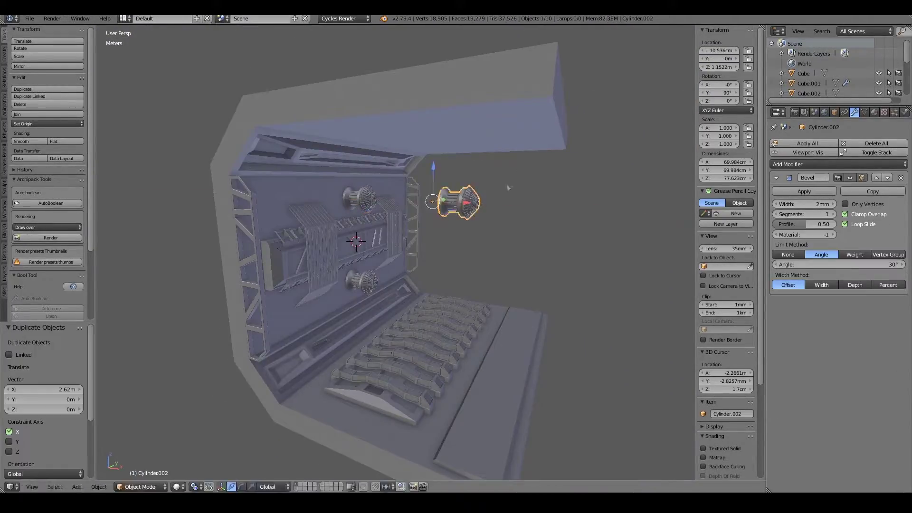
click(446, 139)
middle_drag(446, 138, 414, 190)
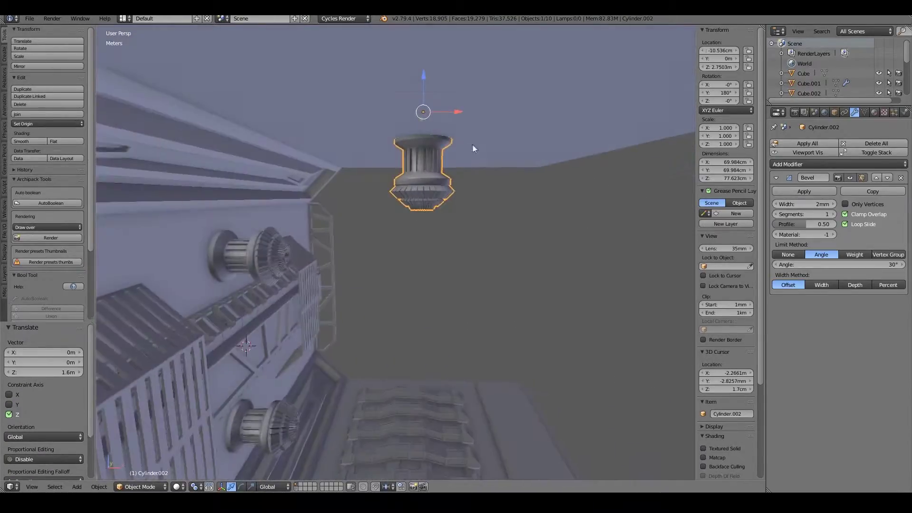
Slide the lamp 69 cm along X.
key(g)
key(x)
click(382, 116)
middle_drag(382, 116, 433, 167)
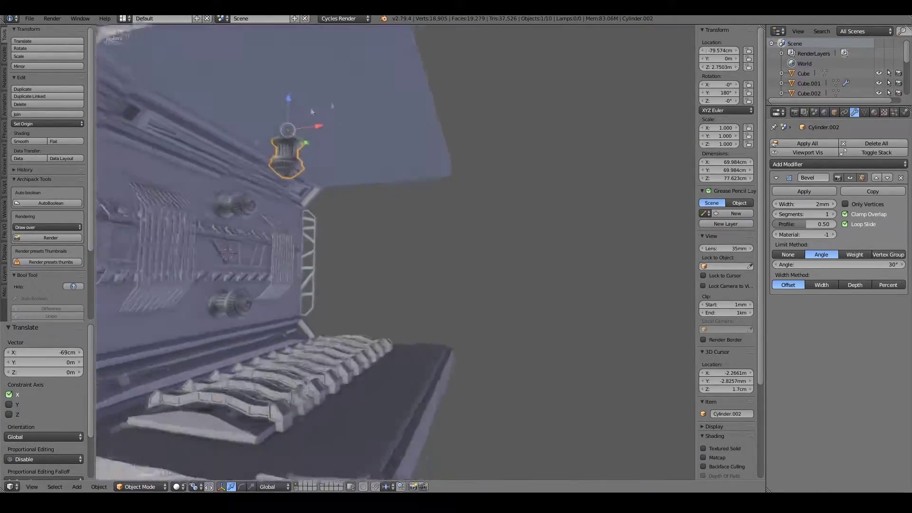
Place a linked copy of the lamp 2.62 m along X.
click(558, 161)
middle_drag(557, 161, 402, 198)
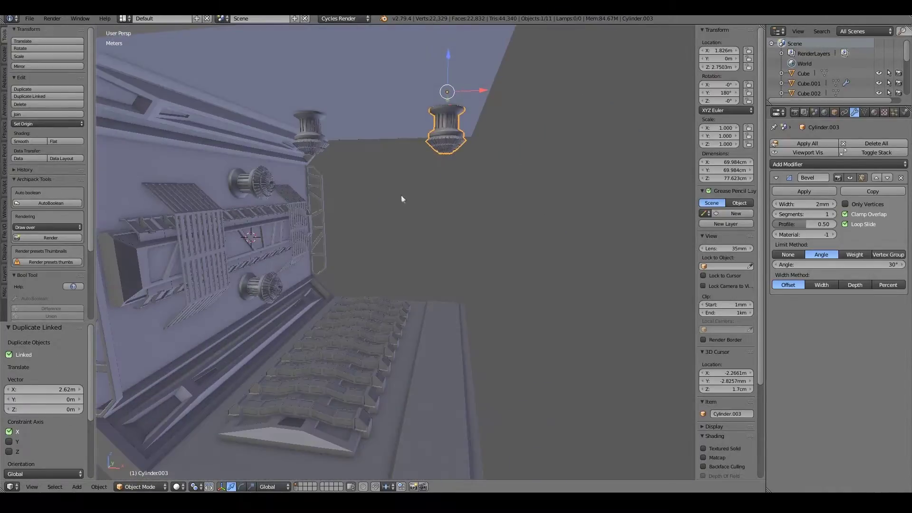
scroll(428, 205, down, 3)
middle_drag(430, 207, 393, 266)
Add a Step Pyramid in local view and set it to 6 sides.
key(a)
right_click(393, 266)
key(shift+a)
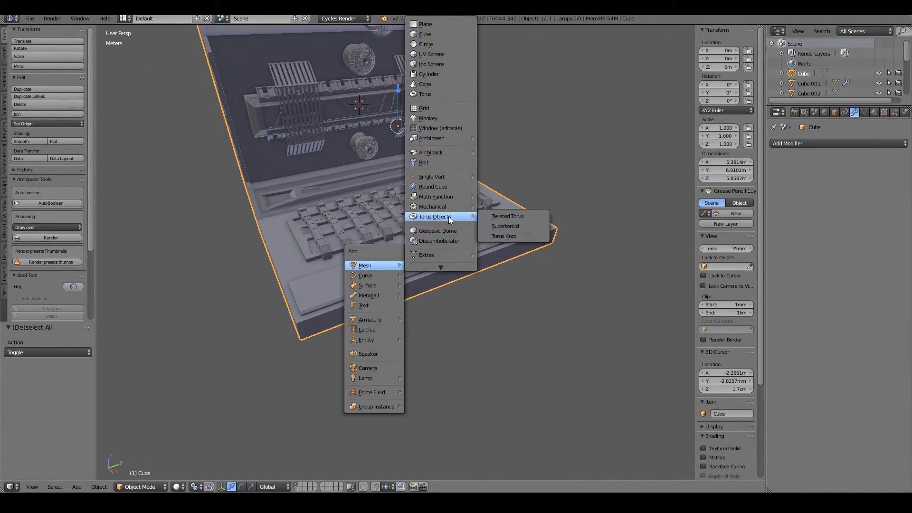
click(494, 304)
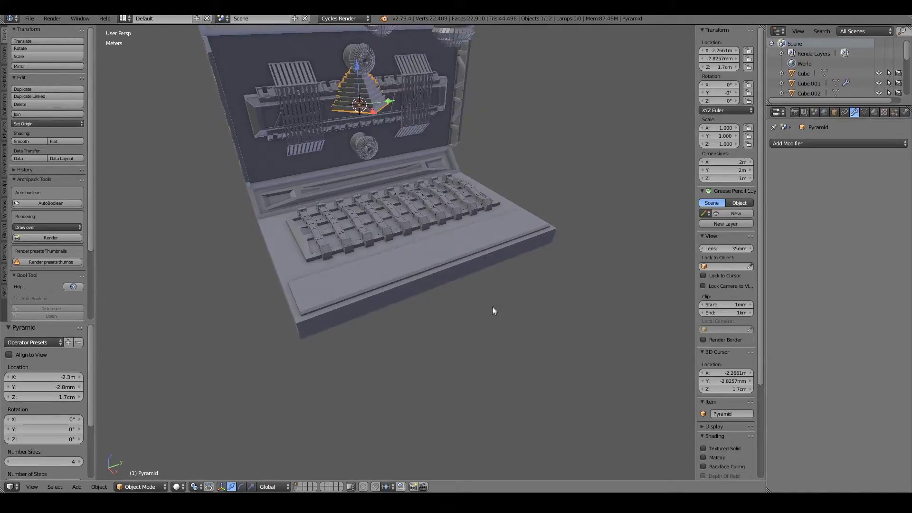
key(KP_Divide)
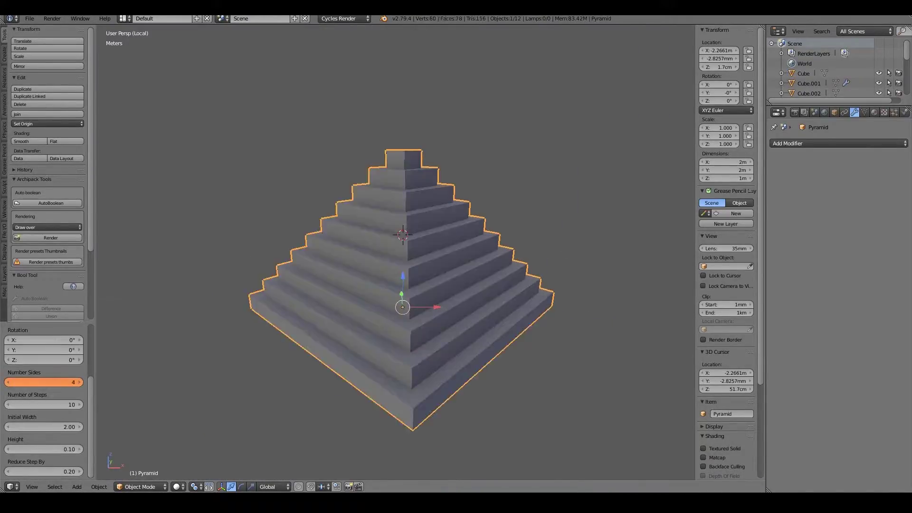
drag(43, 382, 62, 382)
middle_drag(298, 332, 417, 283)
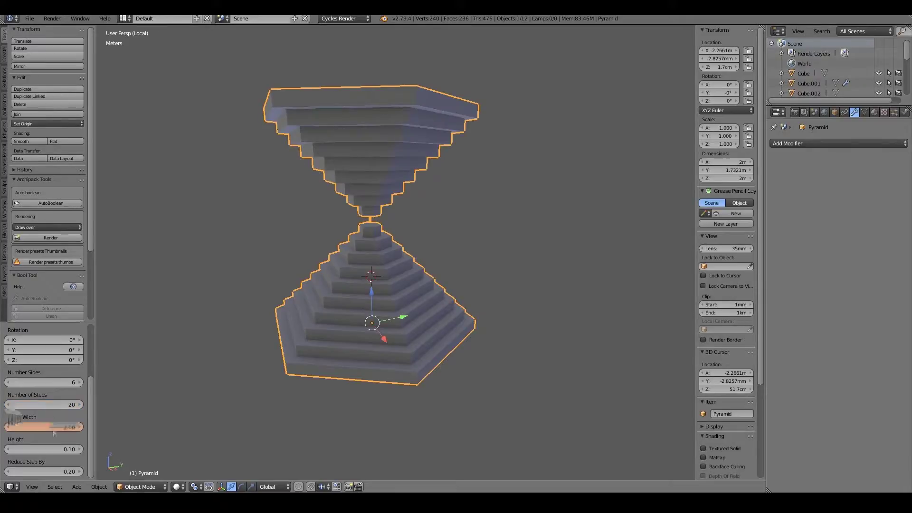
Adjust the pyramid's Initial Width and increase its Reduce Step By value.
mouse_move(54, 427)
mouse_down()
mouse_move(40, 427)
mouse_move(47, 404)
mouse_move(38, 382)
mouse_up()
key(Return)
drag(43, 427, 72, 427)
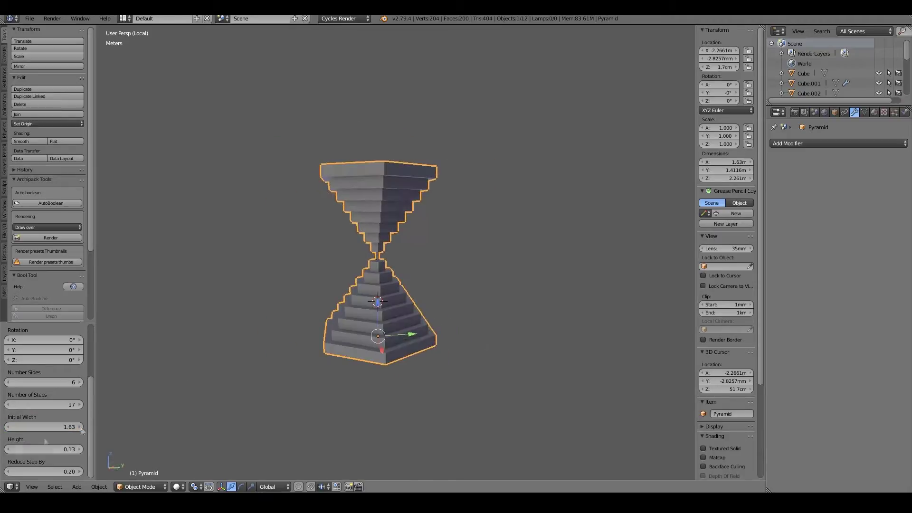
drag(29, 472, 43, 471)
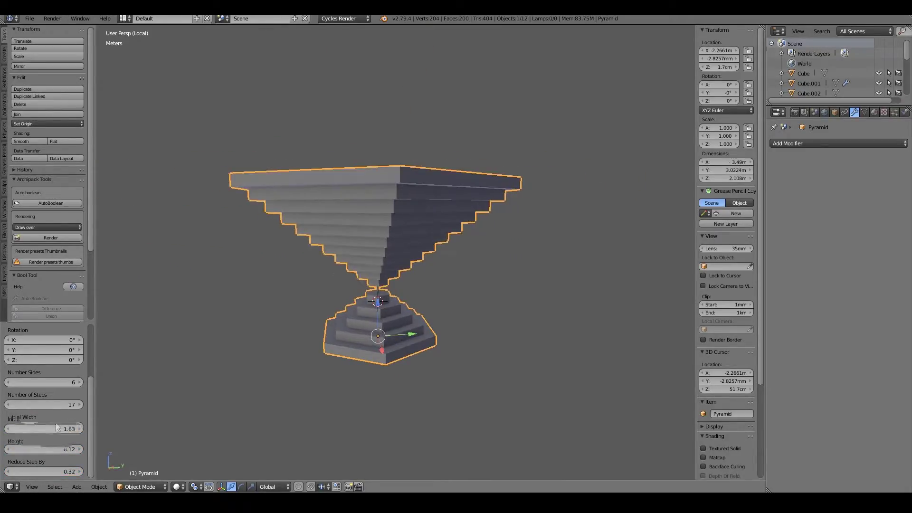
drag(29, 427, 57, 427)
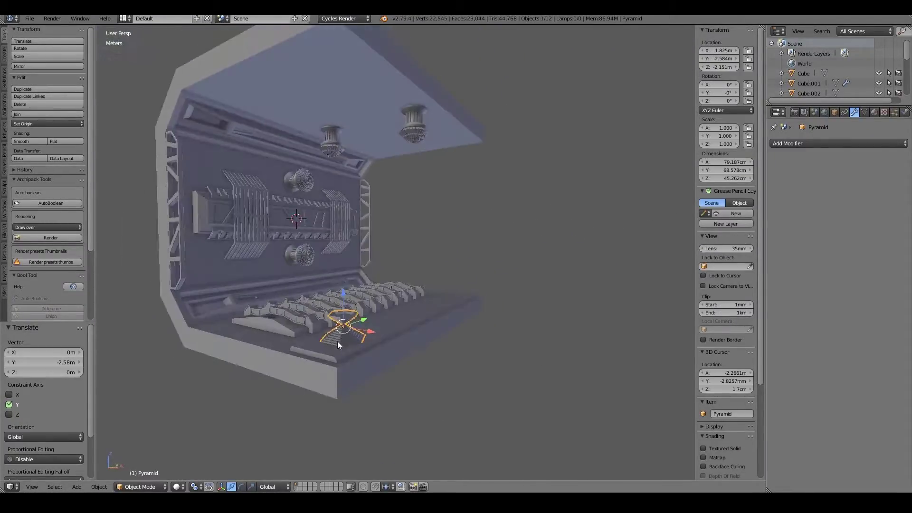
Add six evenly centred loop cuts along the console deck strip.
middle_drag(375, 307, 389, 327)
right_click(389, 326)
key(Tab)
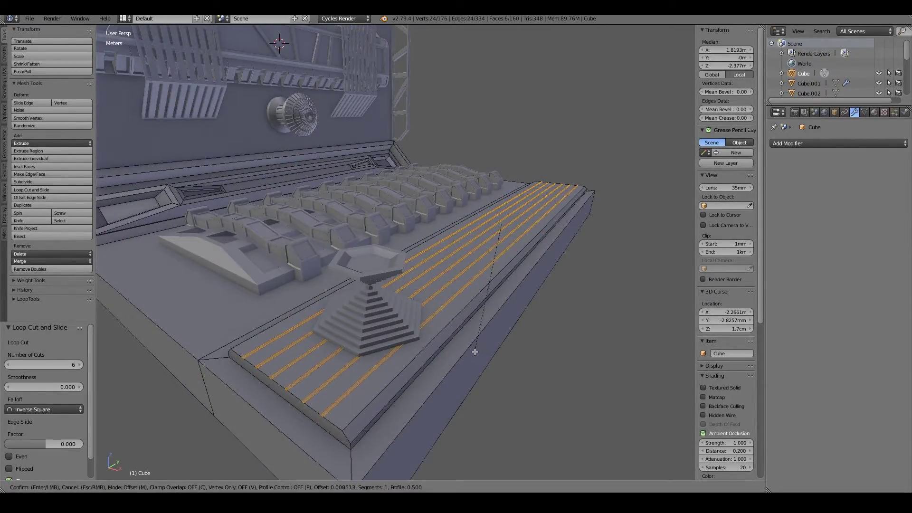
click(301, 390)
right_click(301, 390)
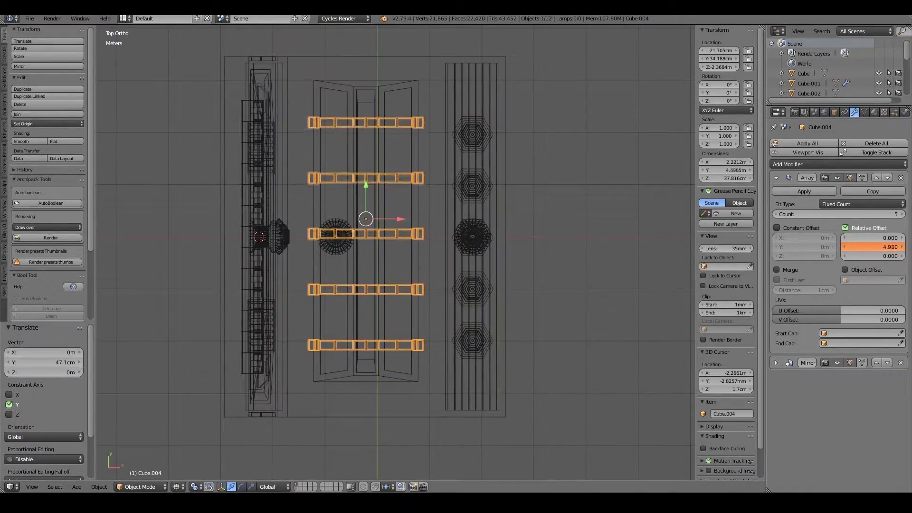
right_click(373, 221)
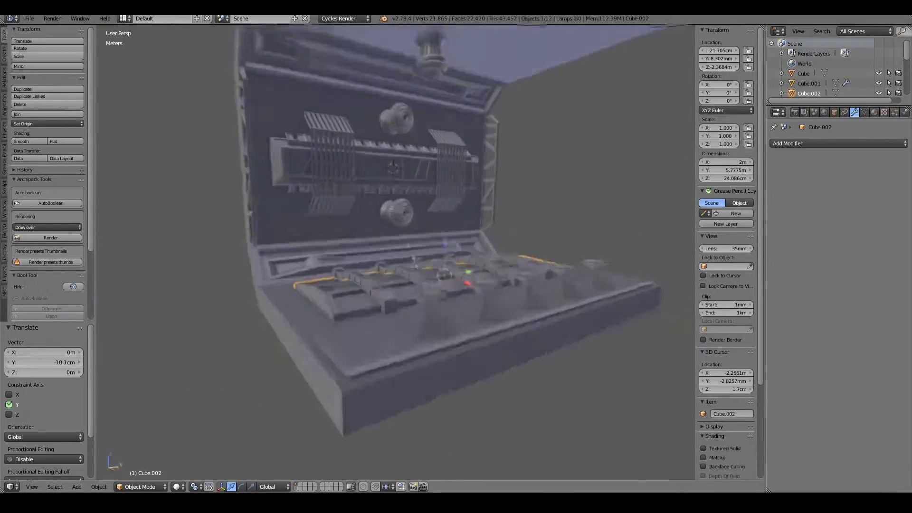
key(a)
key(shift+c)
middle_drag(371, 314, 435, 272)
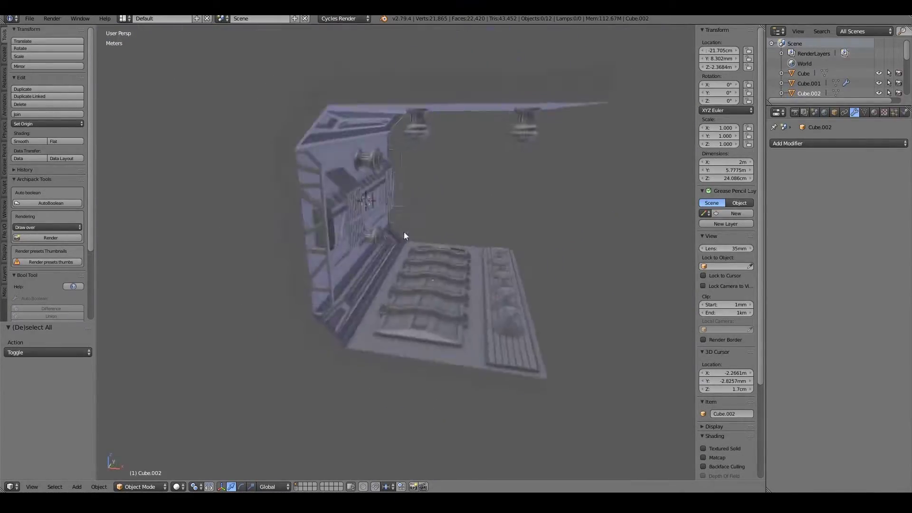
key(shift+a)
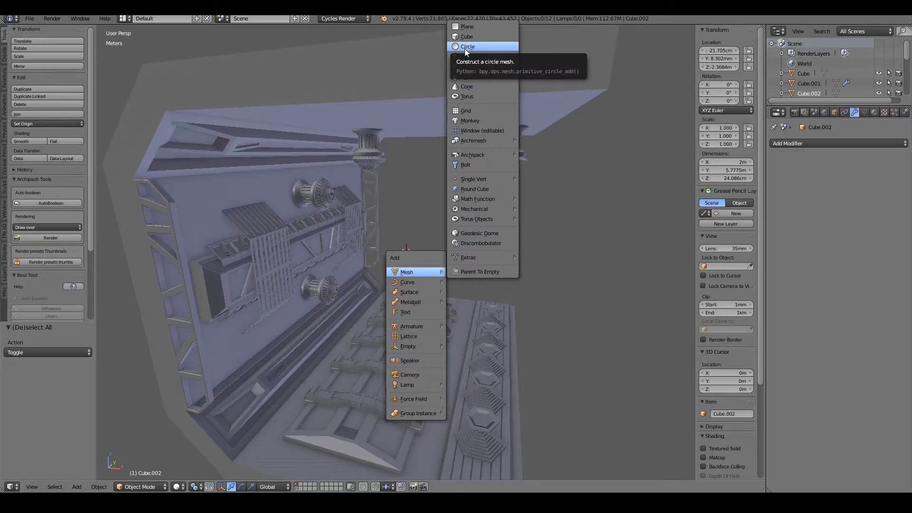
Add a cylinder, rotate its mesh 90° on X and scale it down.
click(463, 79)
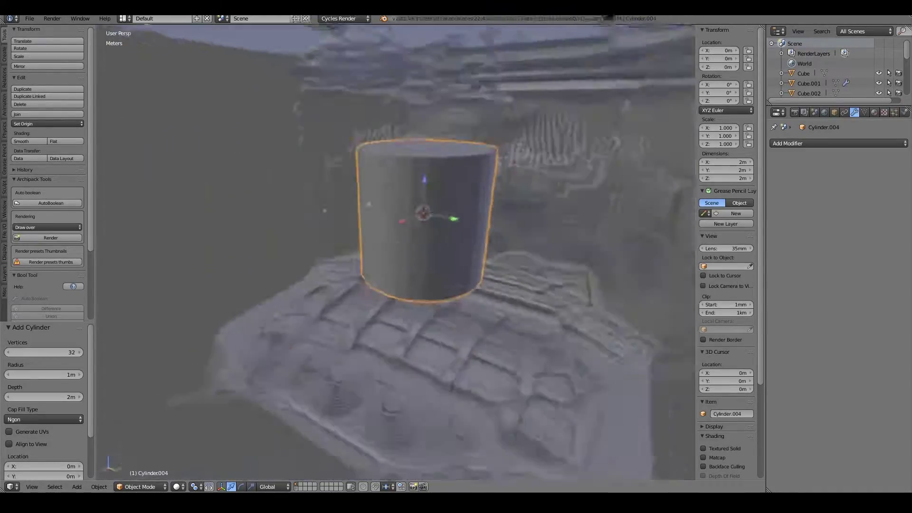
key(Tab)
key(r)
key(x)
key(9)
key(0)
key(Return)
key(s)
click(352, 228)
mouse_move(353, 228)
middle_down()
mouse_move(345, 136)
mouse_move(437, 129)
mouse_move(407, 172)
mouse_move(424, 178)
mouse_move(481, 161)
mouse_move(544, 175)
middle_up()
Raise the cylinder on Z and stretch one end loop 3.05 m along Y.
key(g)
key(z)
click(344, 136)
key(a)
alt+right_click(428, 162)
text(gy3.05)
key(Return)
Tilt the end loop around Y, then isolate the cylinder in right-side local view.
key(r)
key(y)
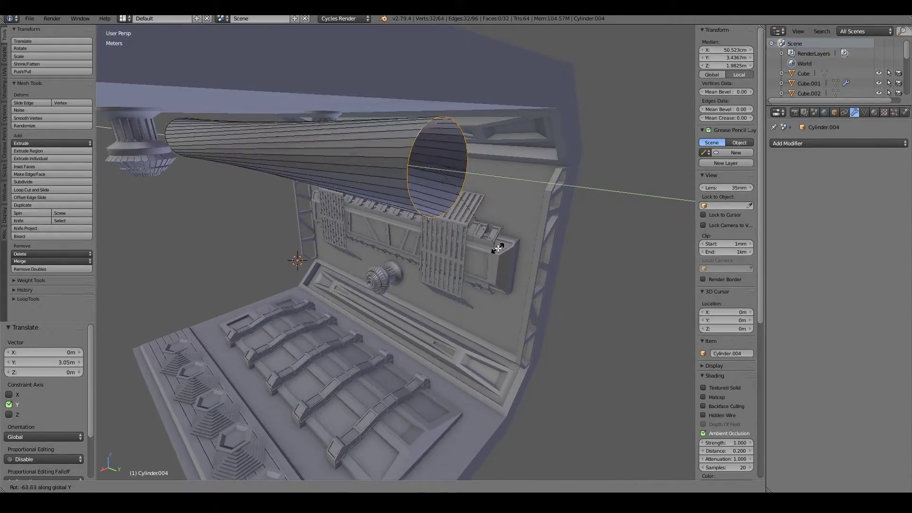
text(-45)
key(Return)
key(a)
mouse_move(498, 247)
middle_down()
mouse_move(401, 169)
mouse_move(574, 133)
middle_up()
key(KP_Divide)
key(KP_3)
middle_drag(423, 237, 470, 259)
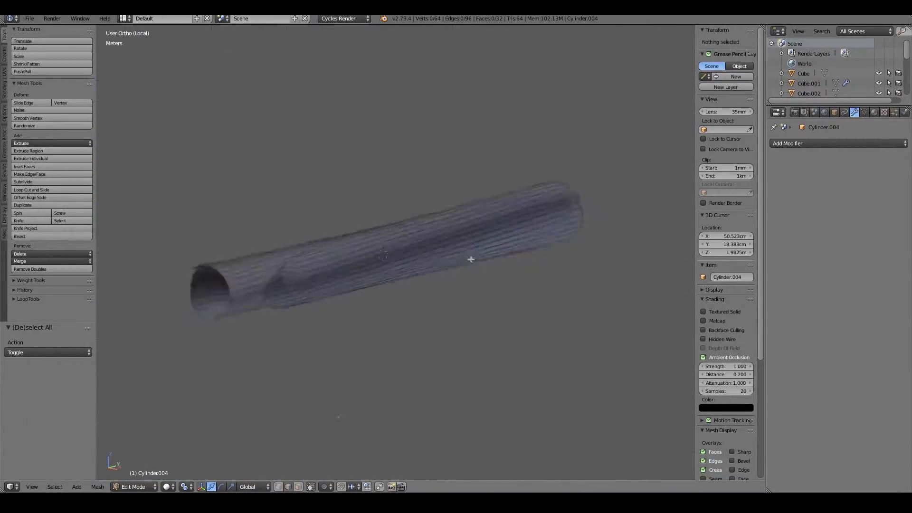
Inset the alternating faces individually and sink the strips inward with Alt+S.
key(a)
middle_drag(408, 236, 355, 274)
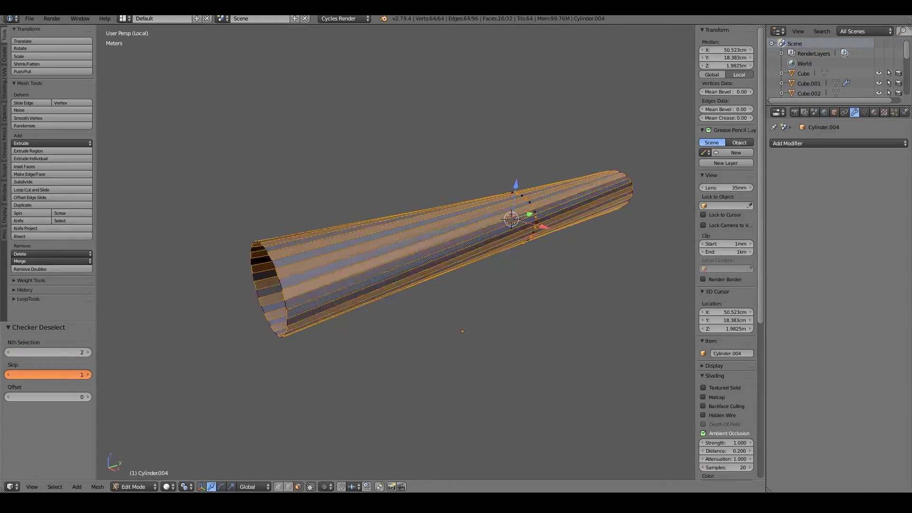
middle_drag(561, 366, 580, 355)
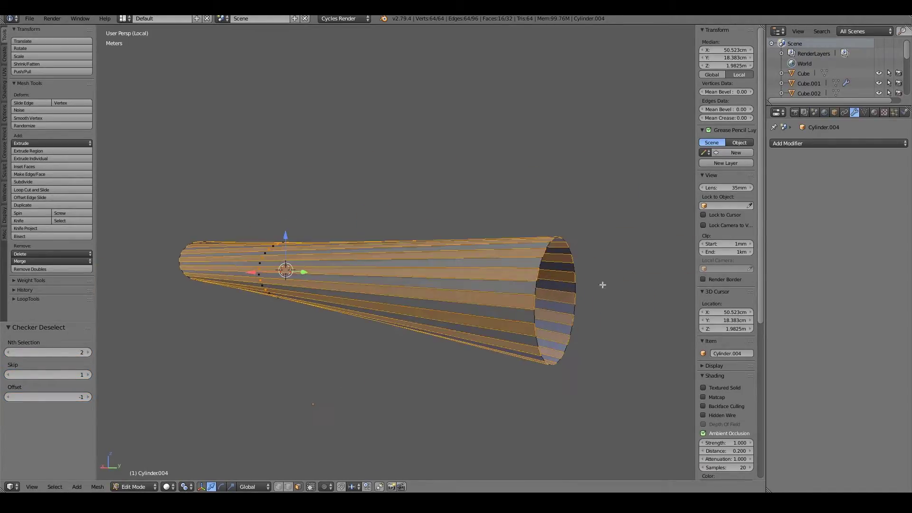
click(620, 293)
middle_drag(611, 309, 638, 340)
key(alt+s)
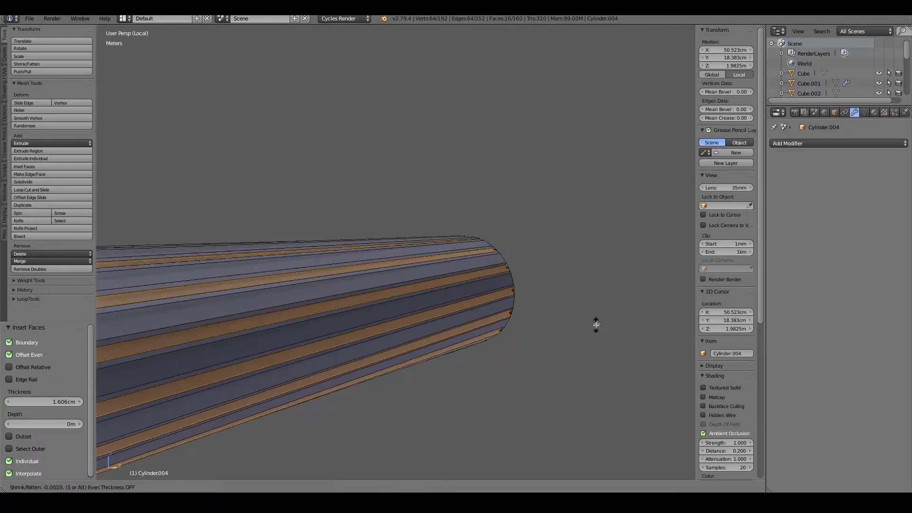
click(601, 317)
Return to Object Mode and exit local view to the full corridor.
key(Tab)
mouse_move(593, 292)
middle_down()
mouse_move(375, 369)
mouse_move(450, 177)
middle_up()
key(a)
key(Tab)
key(a)
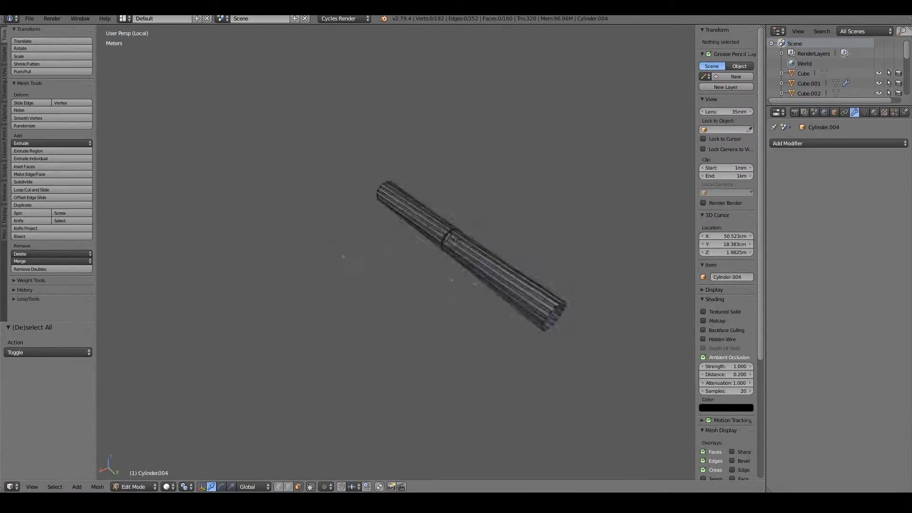
key(Tab)
key(KP_Divide)
mouse_move(314, 197)
middle_down()
mouse_move(428, 153)
mouse_move(373, 285)
mouse_move(469, 220)
mouse_move(303, 252)
middle_up()
Isolate the two ceiling lamps in local view and snap the 3D cursor to them.
click(302, 252)
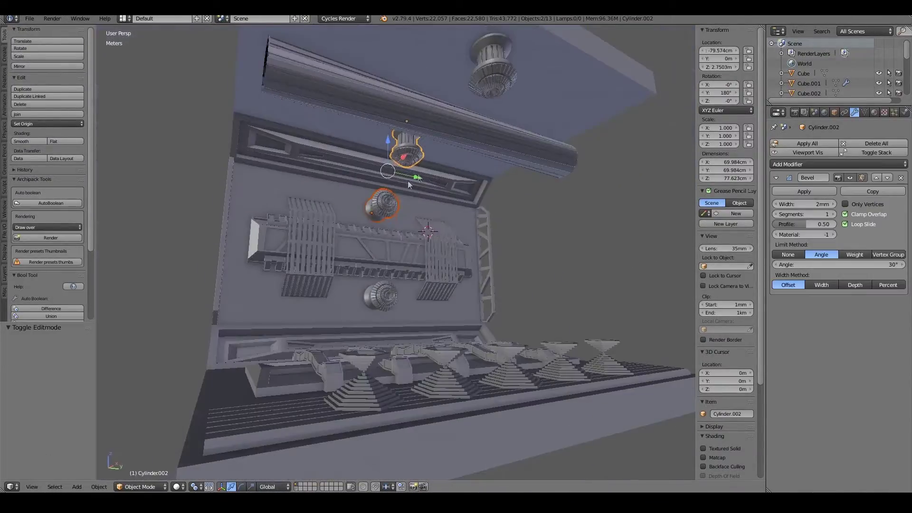
key(KP_Divide)
key(shift+s)
click(408, 143)
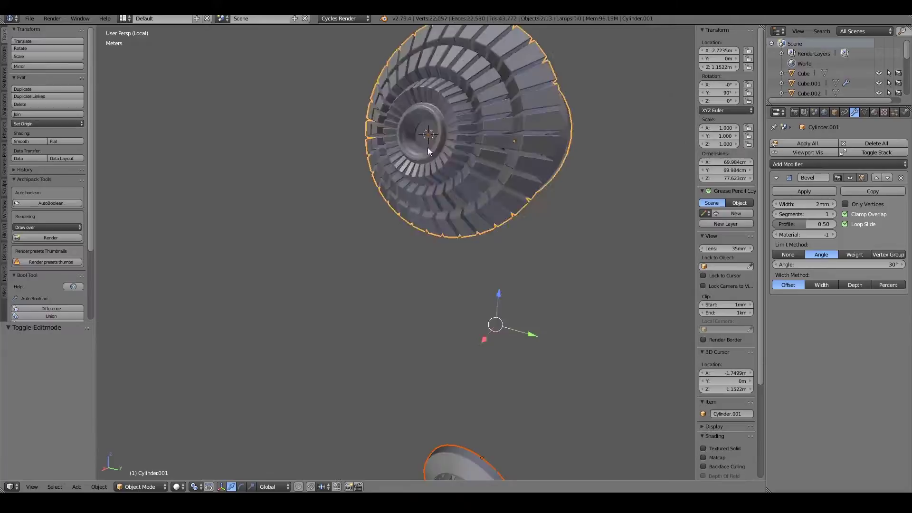
key(shift+a)
click(575, 320)
Add a plane at the lamp cursor and start editing it.
key(e)
key(x)
click(513, 185)
mouse_move(561, 320)
middle_down()
mouse_move(513, 185)
mouse_move(475, 189)
mouse_move(521, 187)
middle_up()
key(Tab)
key(shift+a)
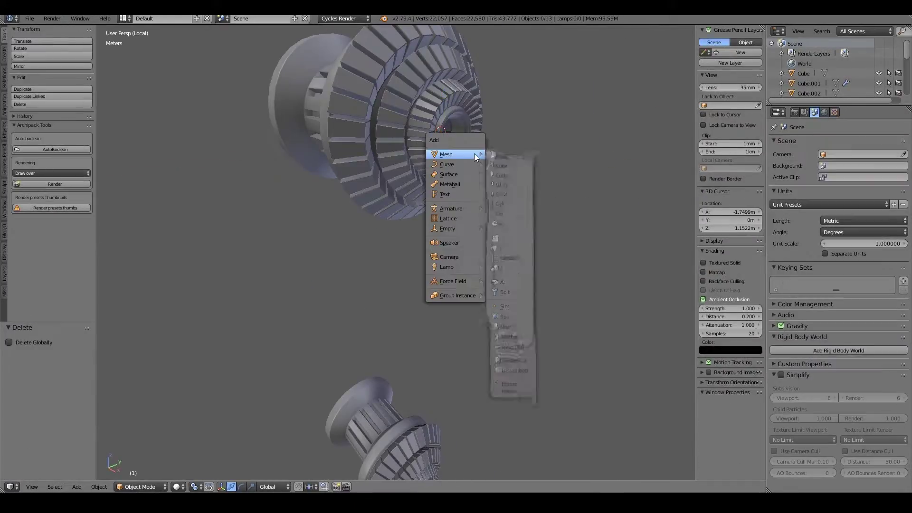
click(474, 153)
key(Tab)
In front view, collapse the plane to a single vertex and extrude it down along Z.
key(ctrl+z)
middle_drag(480, 154, 501, 228)
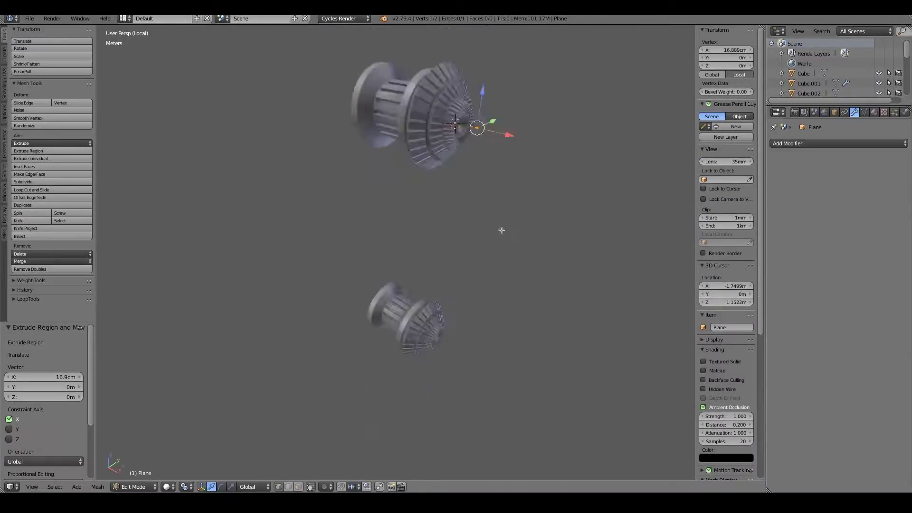
key(KP_1)
key(e)
key(z)
click(453, 402)
scroll(453, 403, up, 3)
Extrude the vertex along X toward the other lamp and shift the long edge sideways.
key(z)
key(e)
key(x)
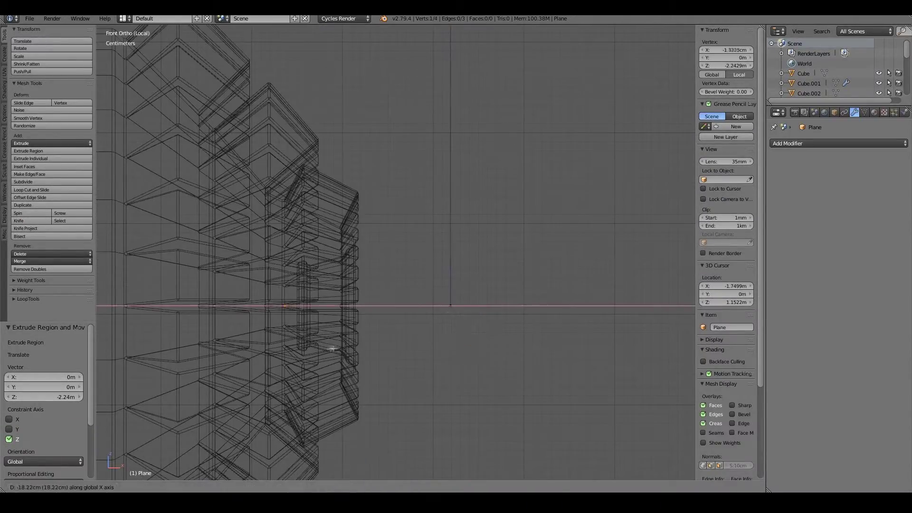
click(333, 349)
scroll(380, 380, down, 5)
click(443, 245)
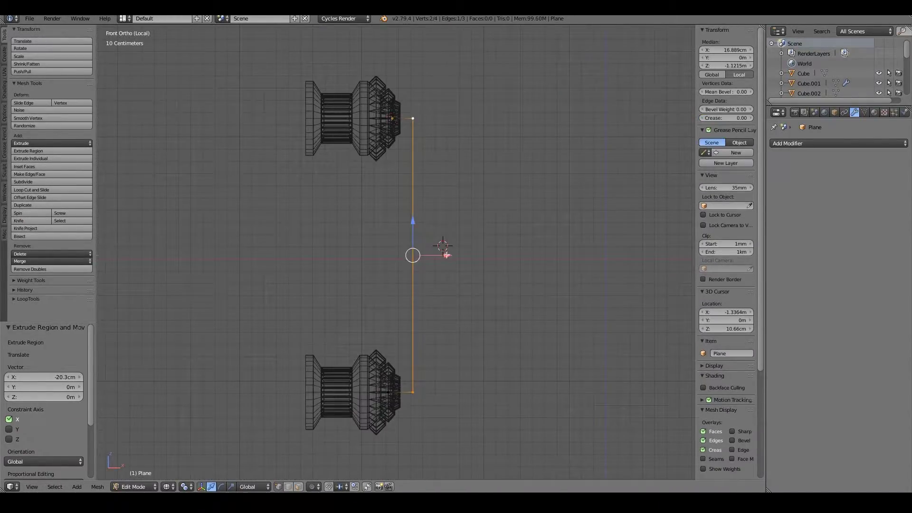
drag(447, 255, 453, 255)
middle_drag(454, 255, 392, 194)
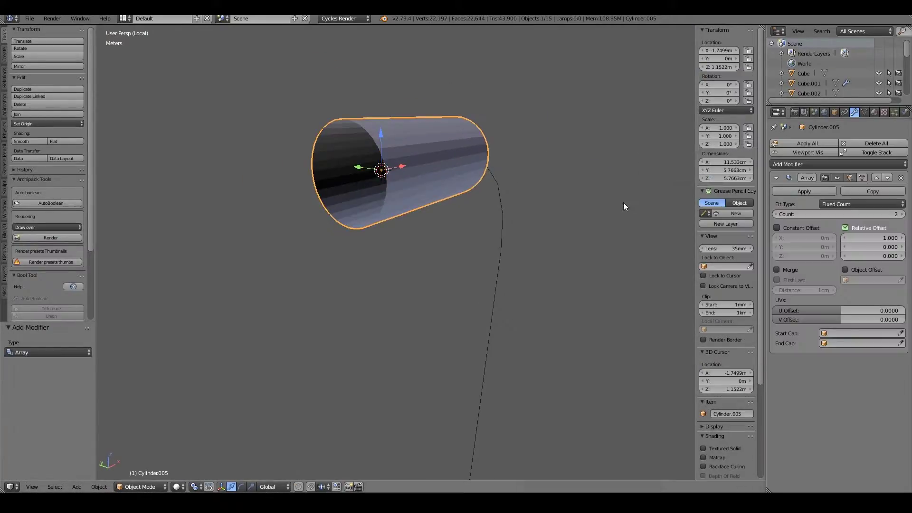
Give the short Cylinder.005 an Array modifier, then select the cable path curve for point editing.
click(838, 164)
click(726, 305)
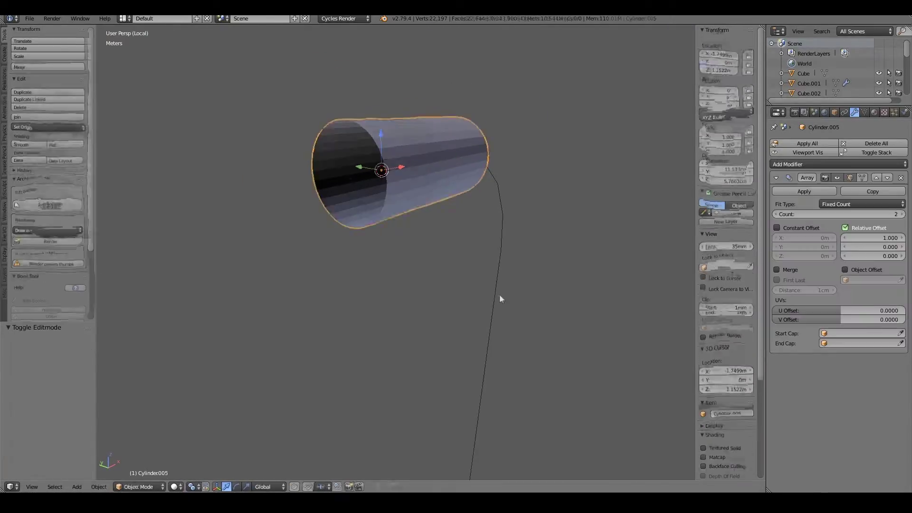
right_click(499, 295)
key(Tab)
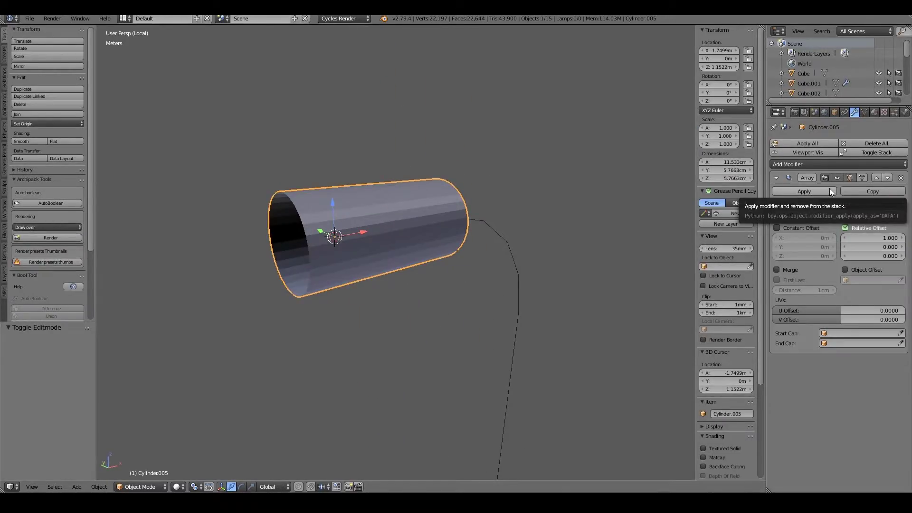
Add a Simple Deform modifier on Y: 24.8° bend, 0.58 lower limit, then Stretch mode.
click(829, 163)
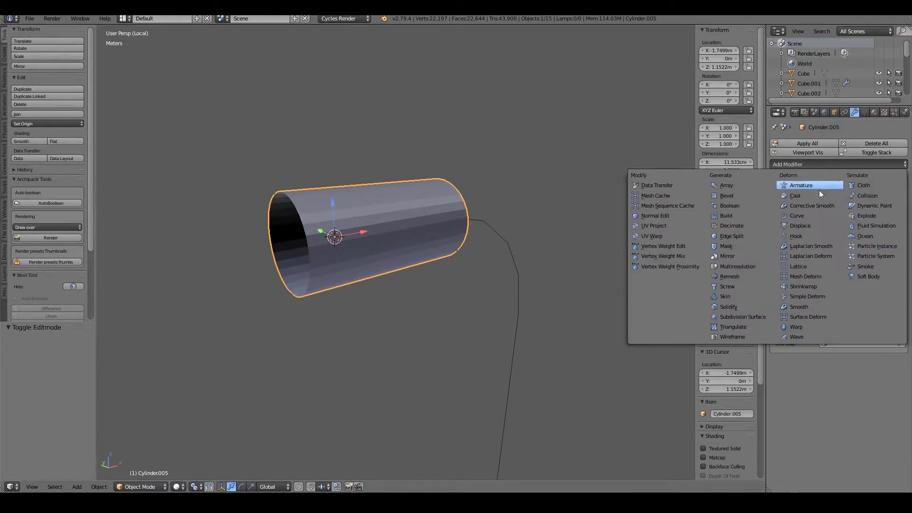
click(807, 297)
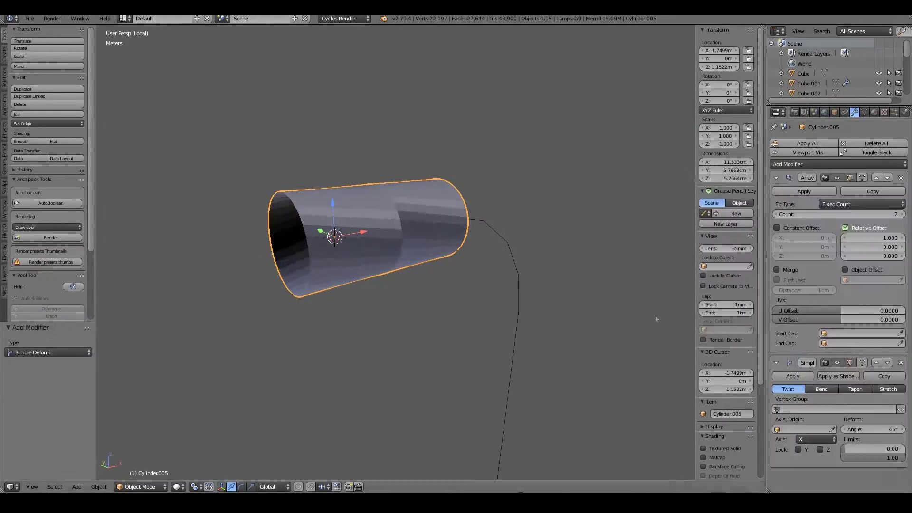
mouse_move(873, 429)
mouse_down()
mouse_move(866, 442)
mouse_move(869, 429)
mouse_move(888, 428)
mouse_up()
click(808, 418)
middle_drag(546, 228, 285, 301)
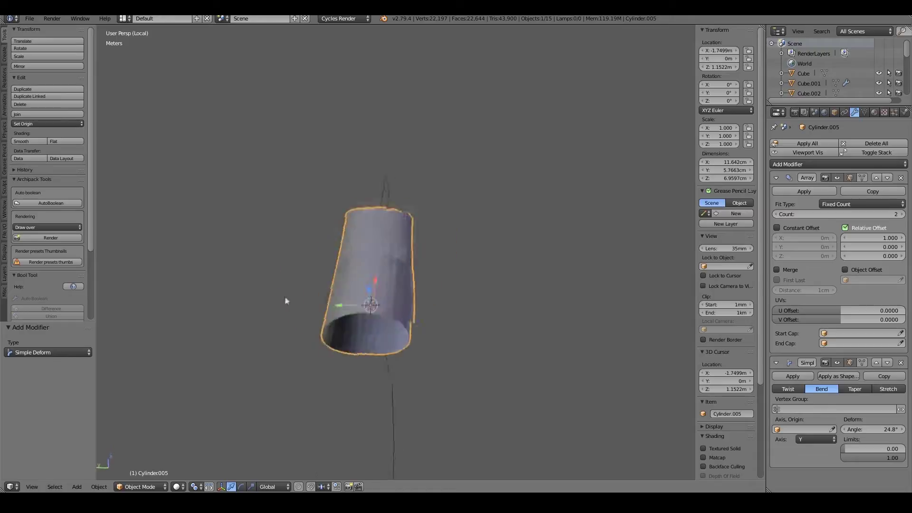
mouse_move(872, 448)
mouse_down()
mouse_move(888, 448)
mouse_move(893, 429)
mouse_up()
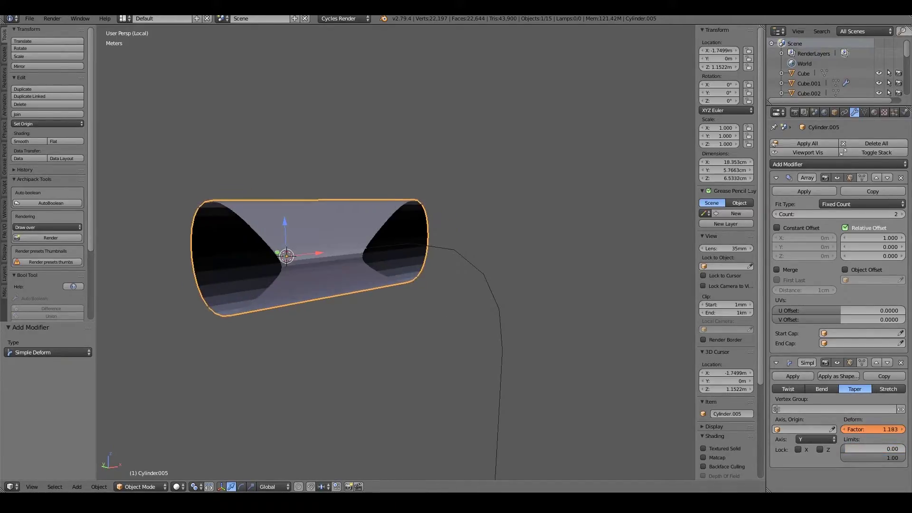
click(888, 388)
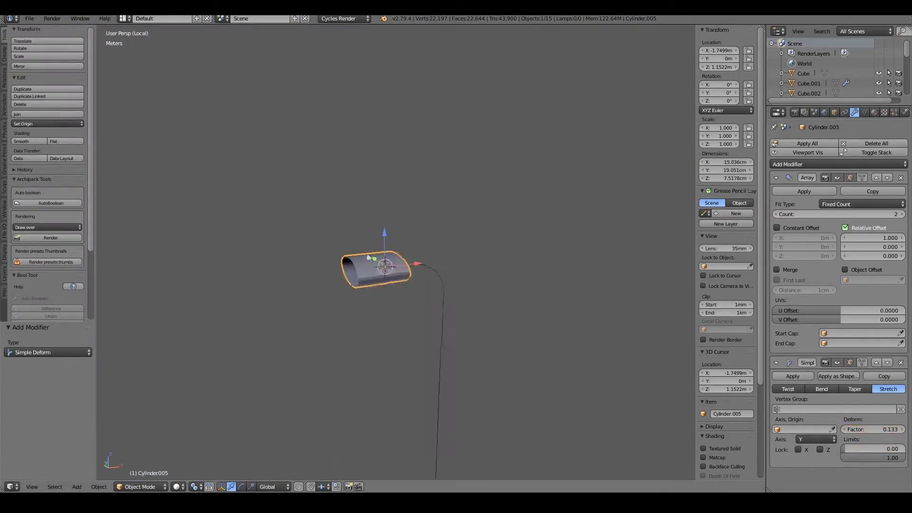
Add a Curve modifier following the Plane path and raise the Array count to 48.
middle_drag(347, 288, 346, 266)
click(775, 256)
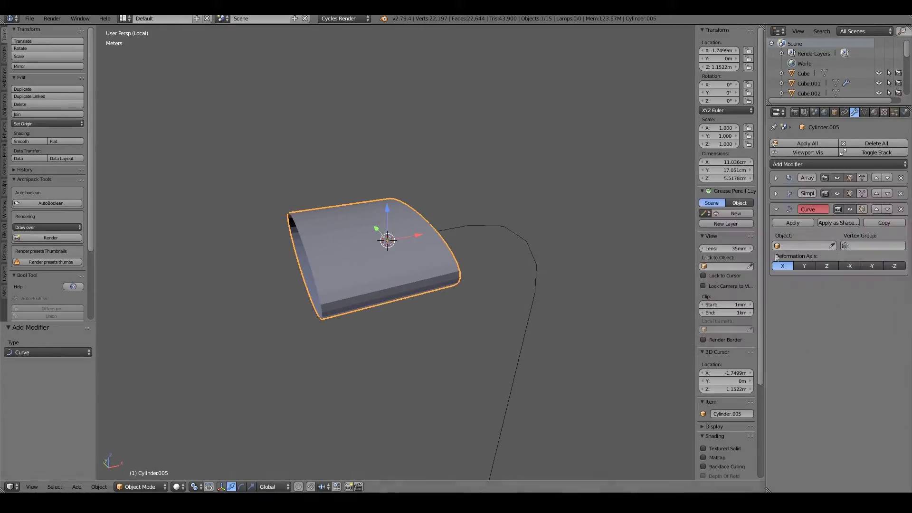
click(776, 178)
drag(836, 214, 896, 215)
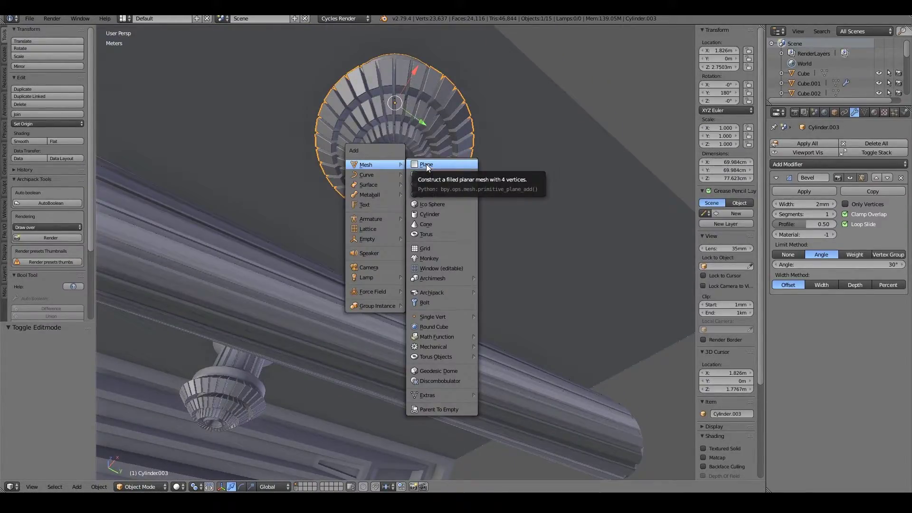
Try subdividing the cable curve and sagging its middle point, then undo it.
click(427, 164)
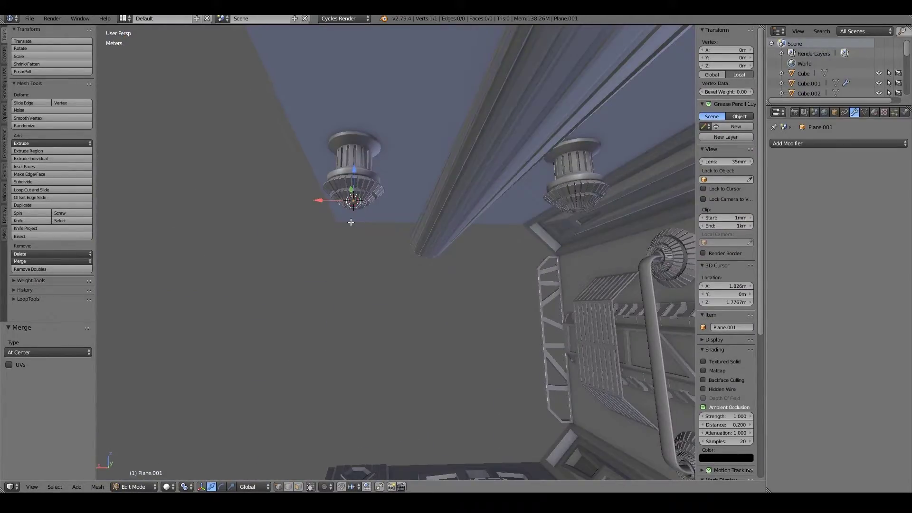
key(KP_1)
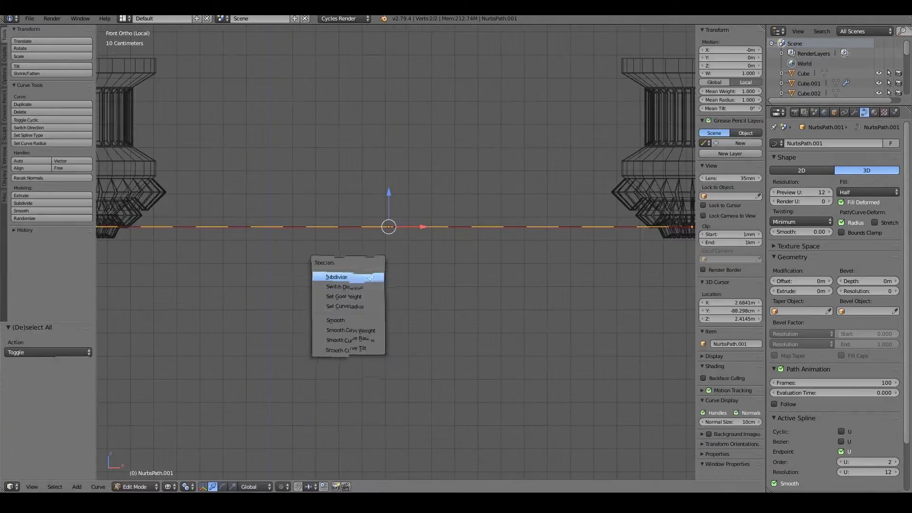
click(335, 272)
key(g)
key(z)
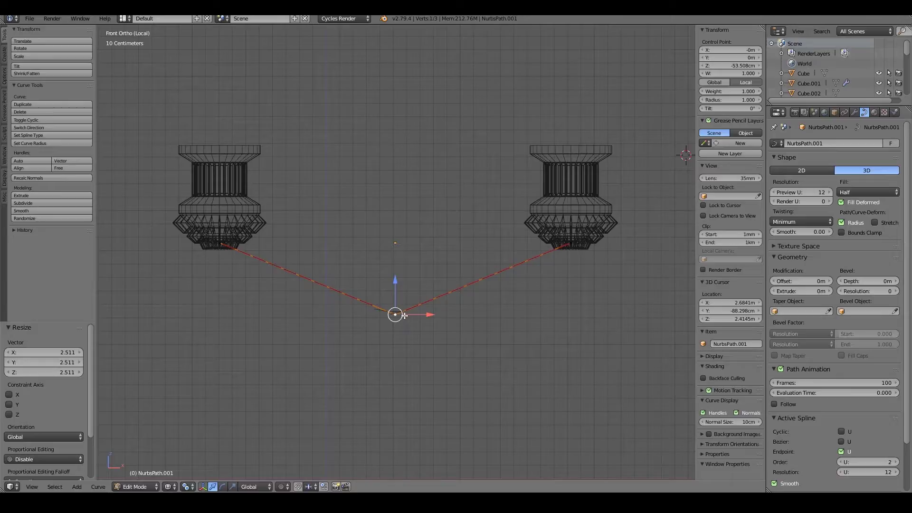
key(ctrl+z)
key(ctrl+z)
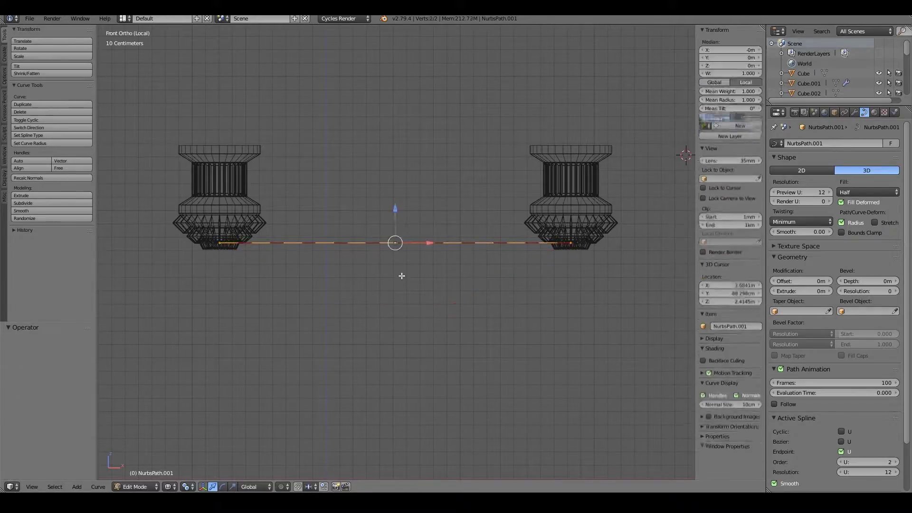
middle_drag(402, 324, 384, 176)
key(ctrl+z)
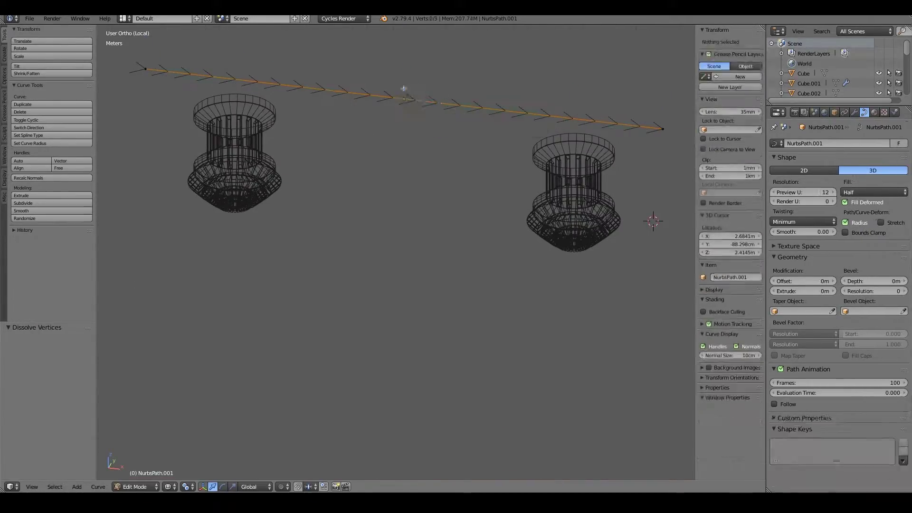
Move the curve point along X in top view, then return to the full scene.
key(KP_7)
key(x)
click(622, 185)
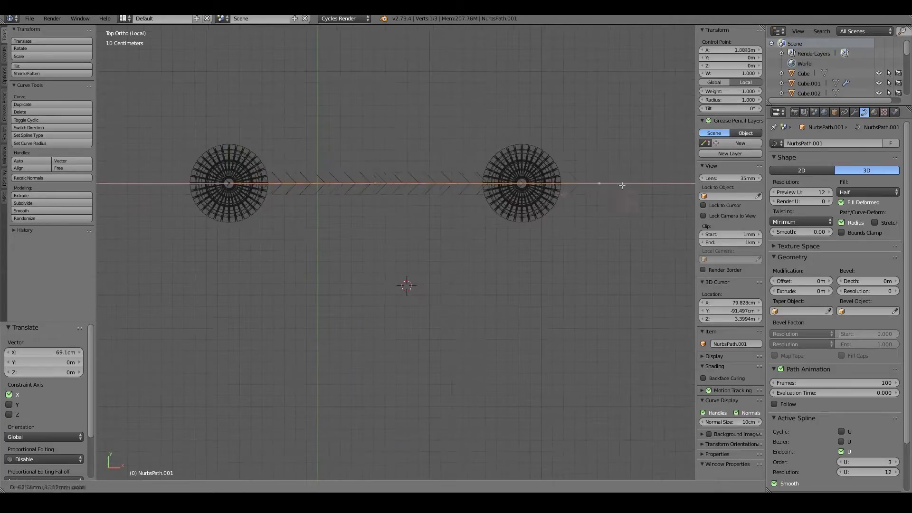
key(Tab)
key(Tab)
key(KP_1)
scroll(296, 302, up, 2)
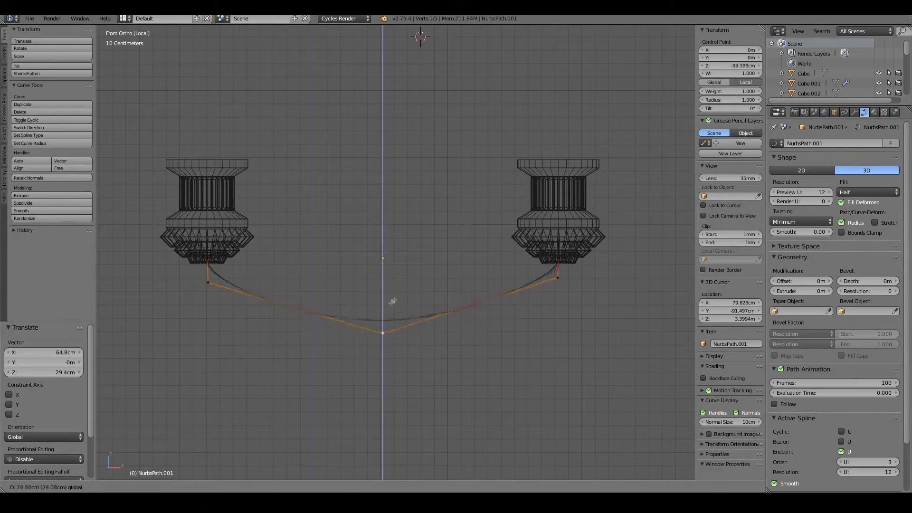
key(Tab)
key(KP_Divide)
scroll(333, 247, down, 3)
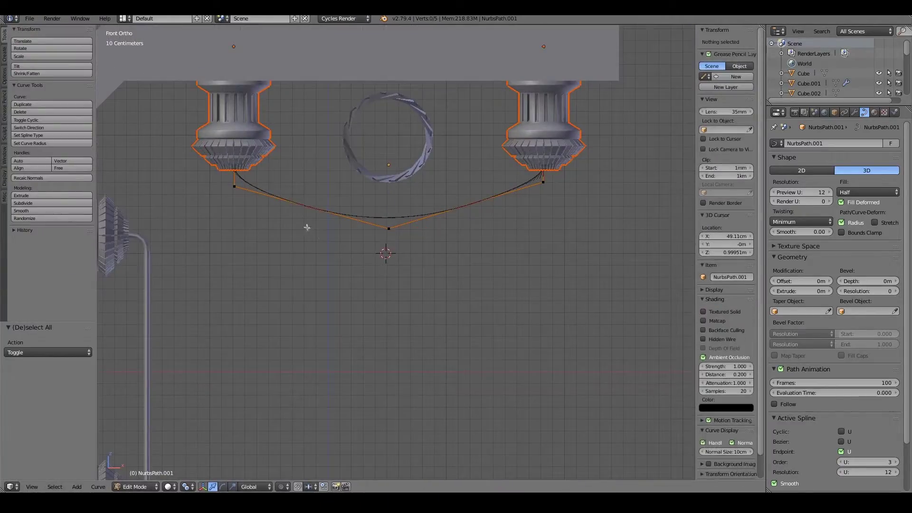
middle_drag(306, 224, 388, 223)
Give the hanging cable curve a 1cm bevel depth with resolution 4.
right_click(389, 219)
key(z)
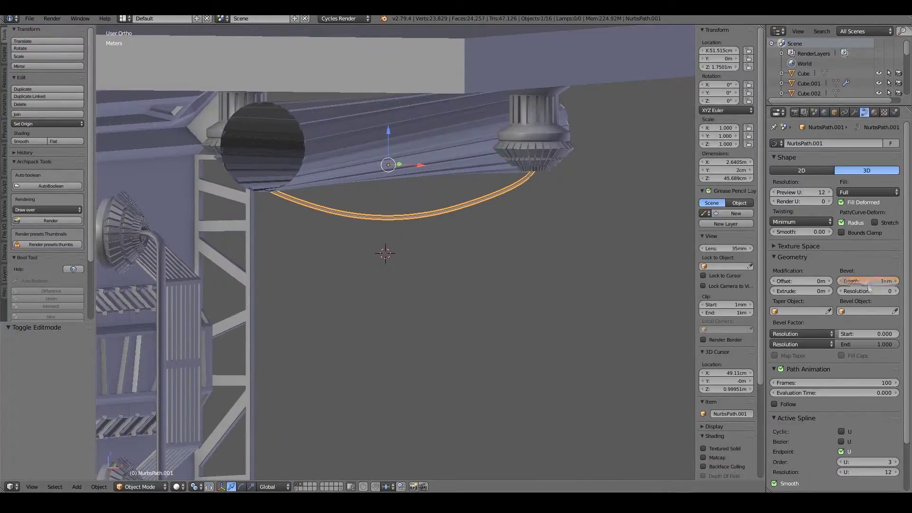
drag(868, 291, 878, 291)
scroll(402, 191, down, 3)
key(z)
middle_drag(403, 191, 444, 252)
key(z)
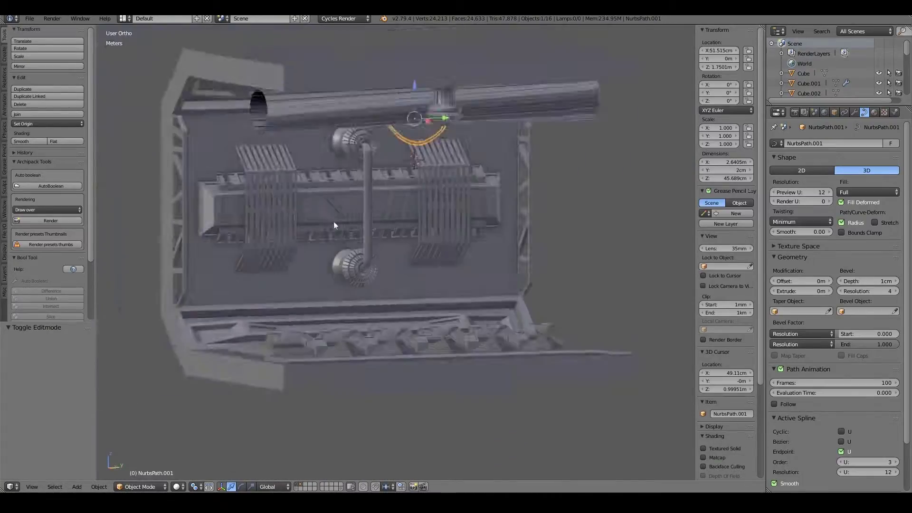
Select the five console pyramids, then one ceiling lamp cylinder.
middle_drag(334, 225, 438, 260)
key(z)
drag(266, 309, 631, 403)
key(z)
mouse_move(342, 378)
middle_down()
mouse_move(384, 355)
mouse_move(438, 143)
middle_up()
right_click(438, 79)
Make a linked lamp copy 3.27m lower, flipped 180° on X and shifted 1.86m along Y.
key(alt+d)
key(z)
key(Return)
key(r)
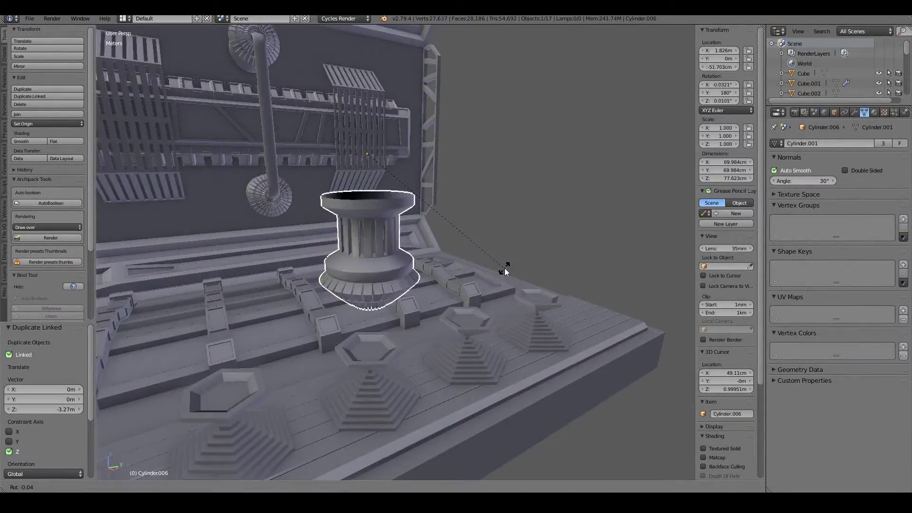
key(x)
key(1)
key(8)
key(0)
key(Return)
middle_drag(505, 268, 458, 218)
In right-side wireframe view, slide the lamp copy along Y into place.
key(z)
key(KP_3)
key(g)
key(y)
click(315, 123)
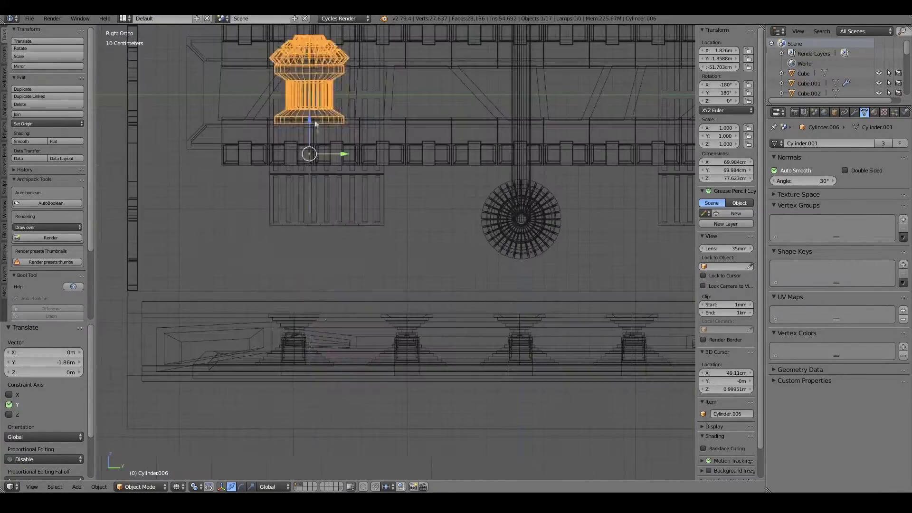
scroll(314, 122, up, 5)
key(z)
Snap the lamp onto the pyramid top, raise it slightly, and set array spacing 1.44.
key(shift+s)
click(358, 284)
key(z)
key(shift+s)
key(g)
key(z)
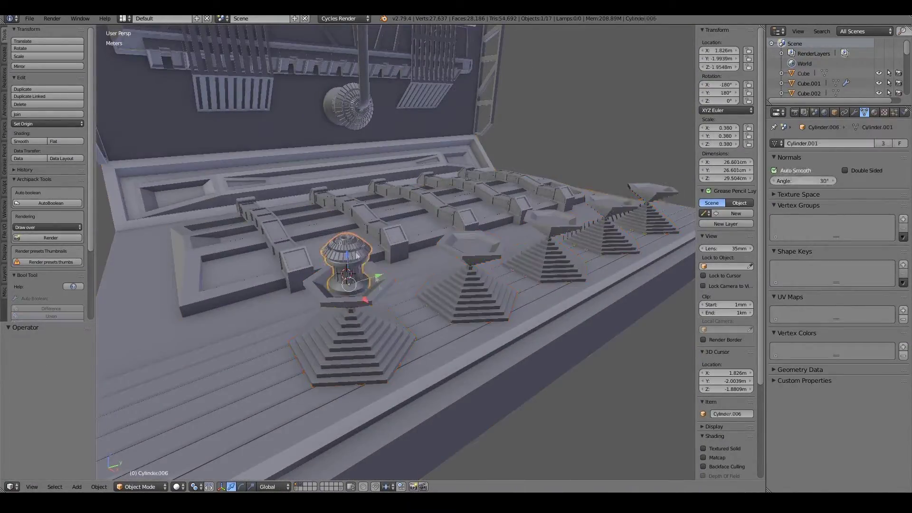
key(Return)
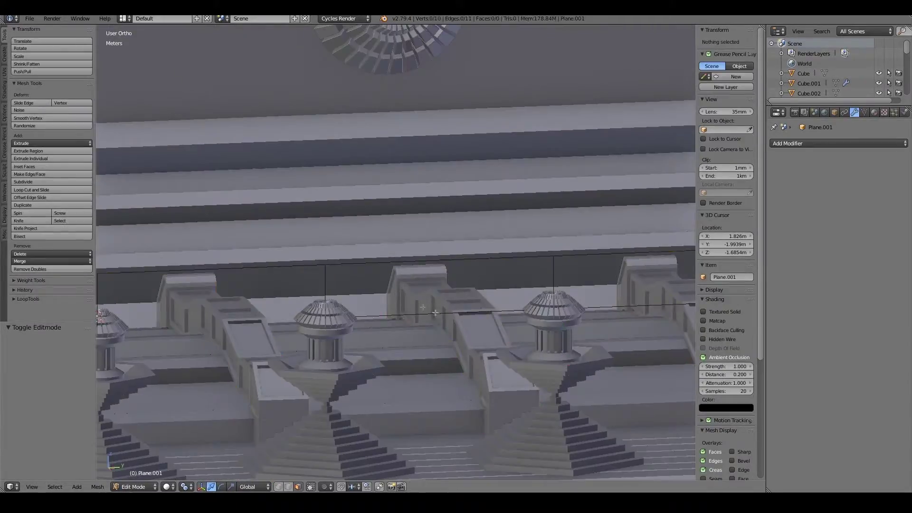
Convert the Plane.001 edge wire to a curve with 2cm bevel depth, then isolate the casing.
key(2)
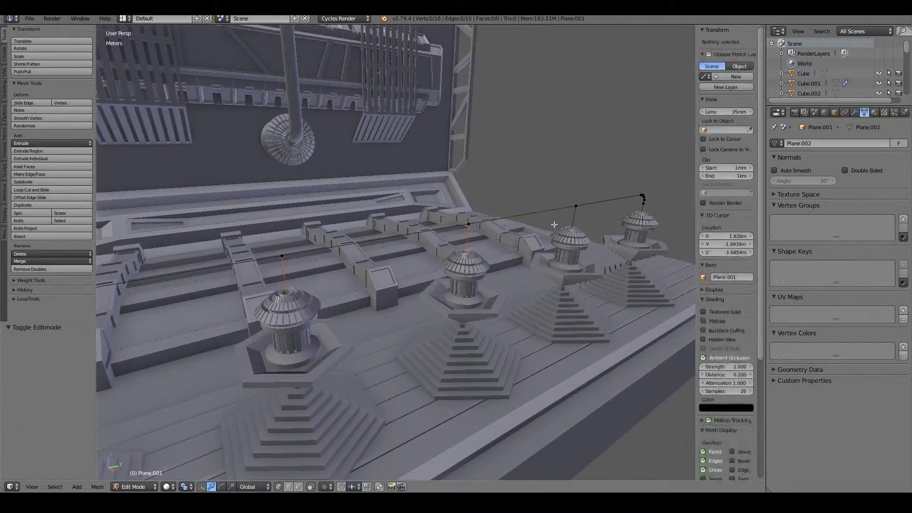
key(Tab)
key(alt+c)
click(599, 242)
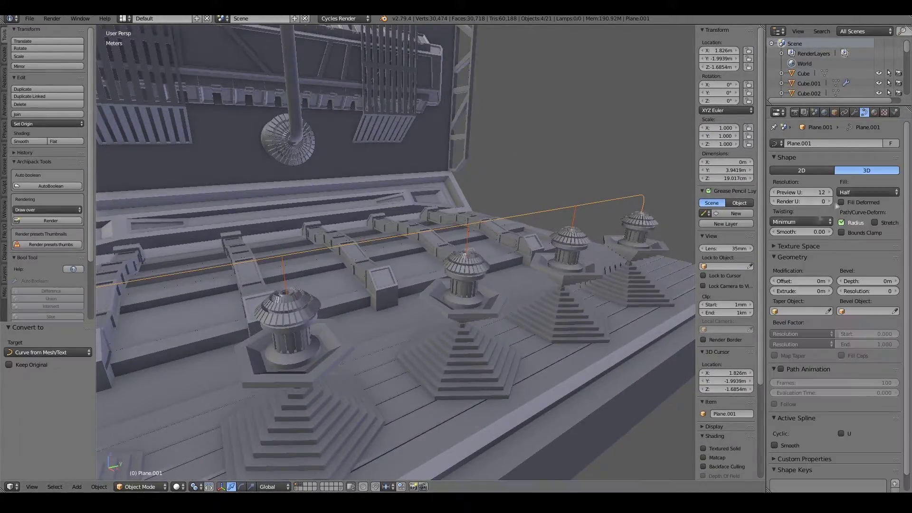
drag(867, 280, 879, 280)
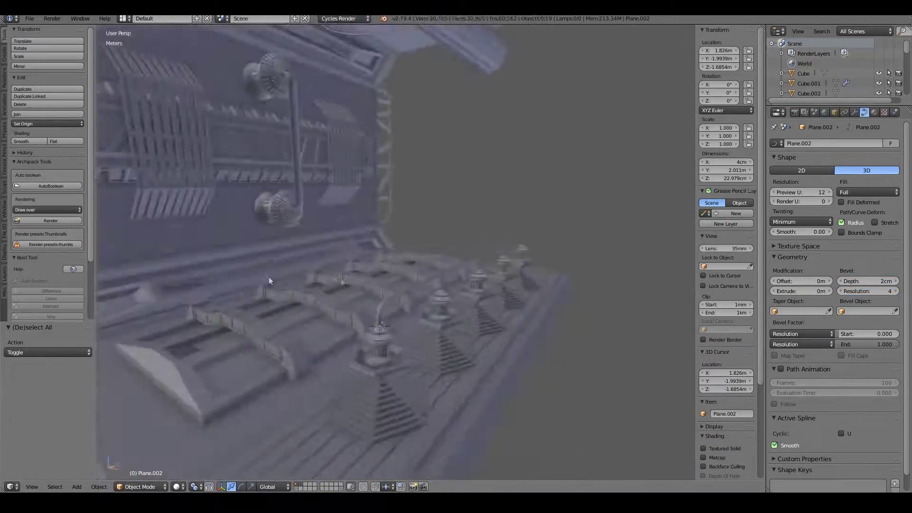
key(KP_Divide)
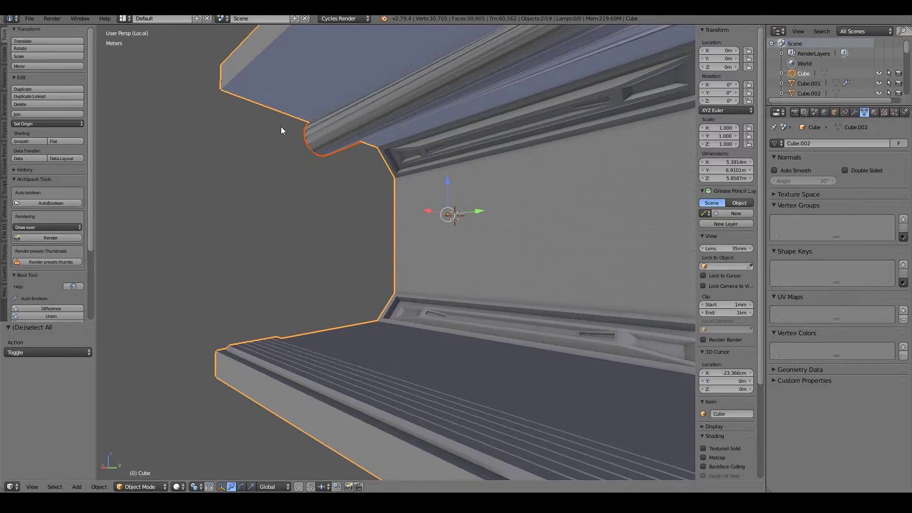
Add a torus at the 3D cursor and rotate it 90° on X.
middle_drag(281, 126, 468, 240)
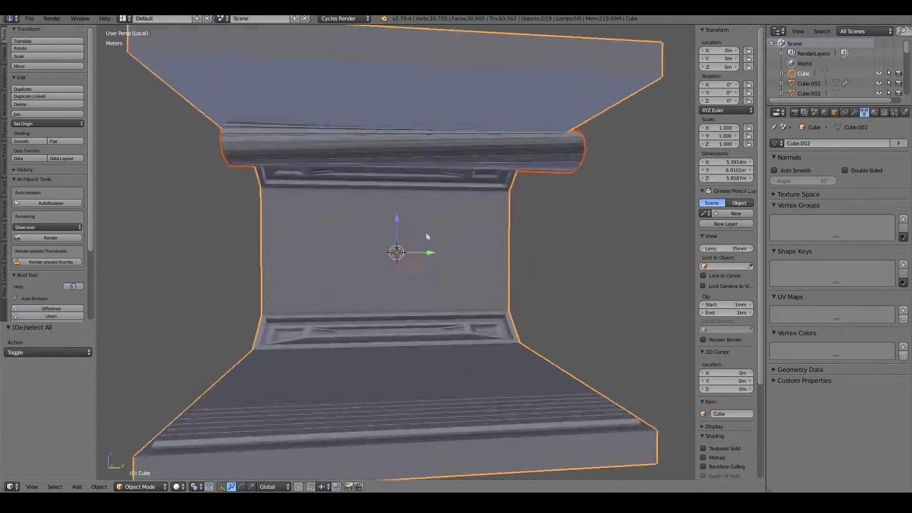
key(shift+a)
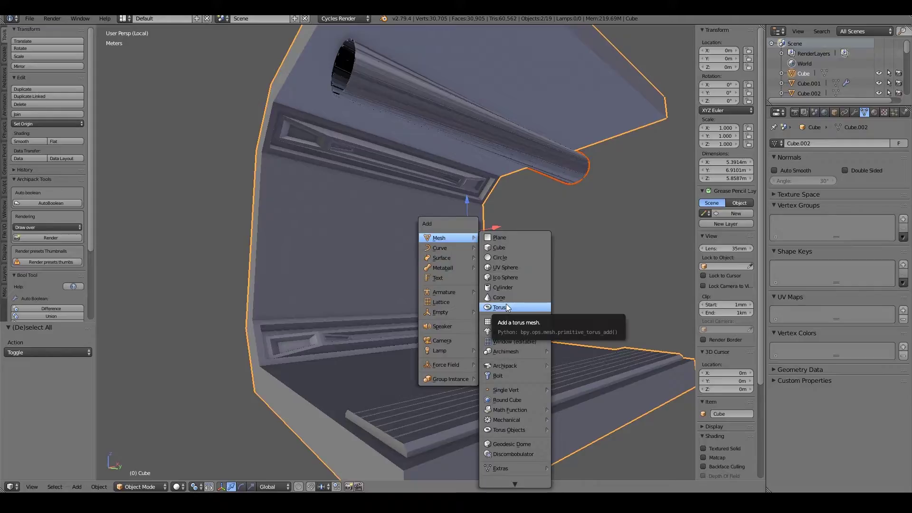
click(507, 308)
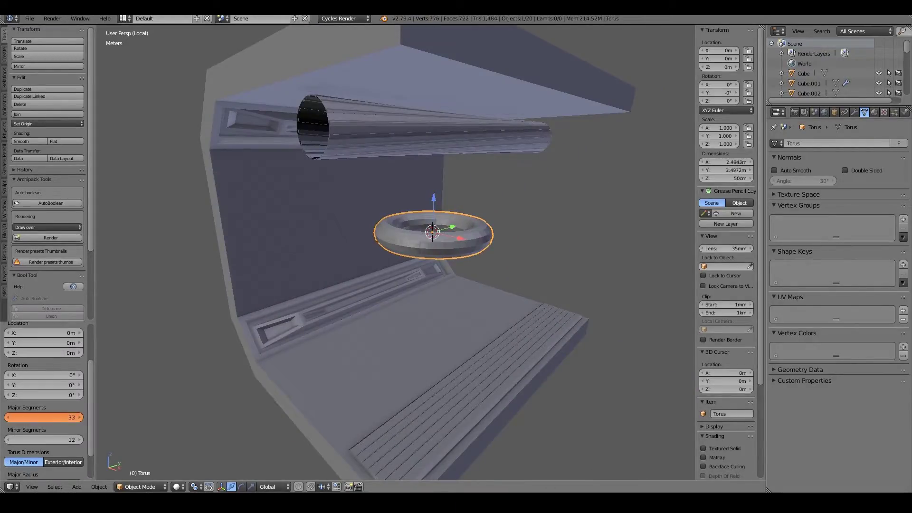
key(KP_Decimal)
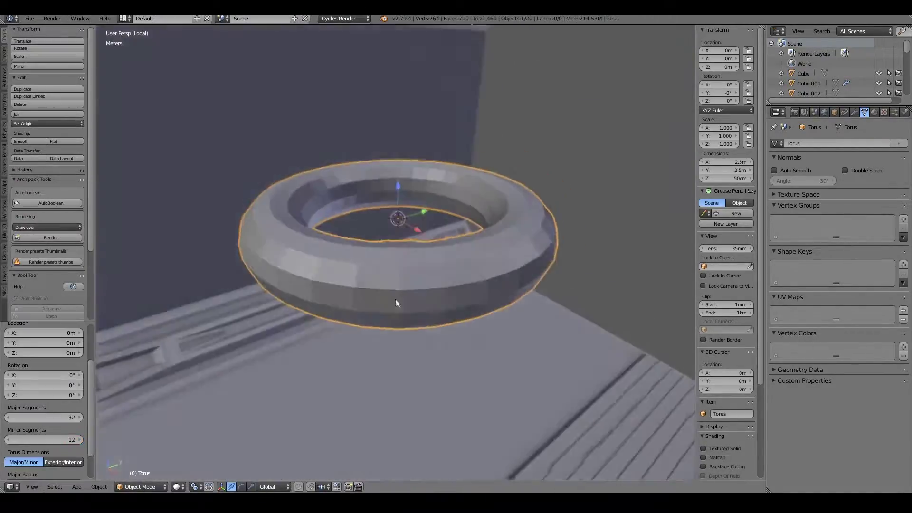
click(54, 340)
text(90)
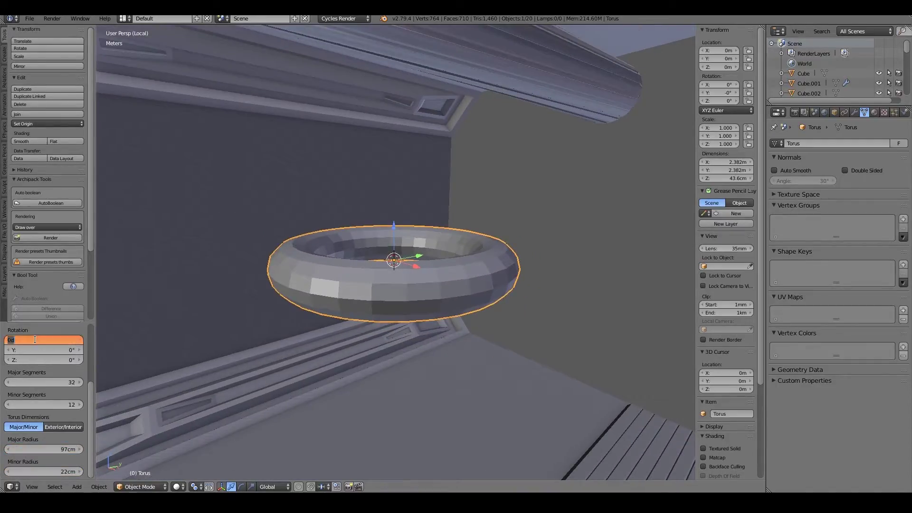
key(Return)
key(KP_1)
Move the torus up to the ceiling pipe, shrink it to wrap the pipe, and slide it along.
drag(42, 386, 57, 395)
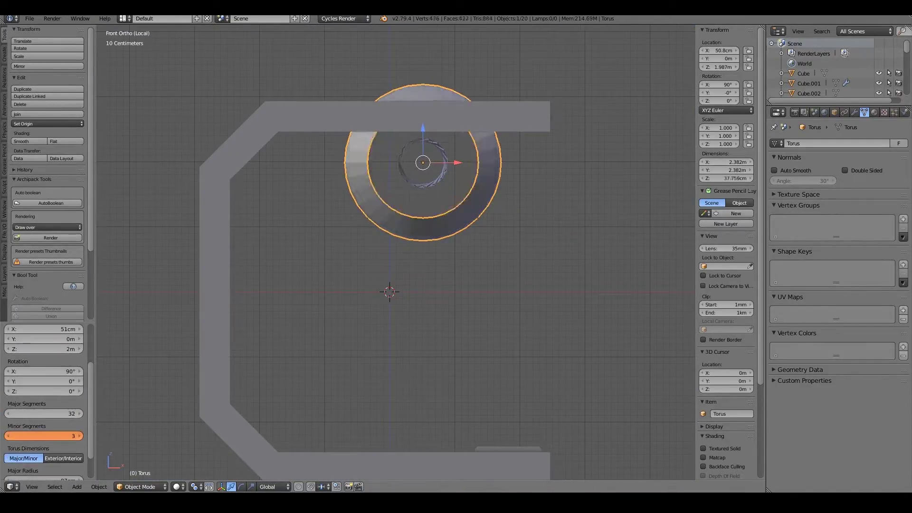
scroll(432, 160, up, 1)
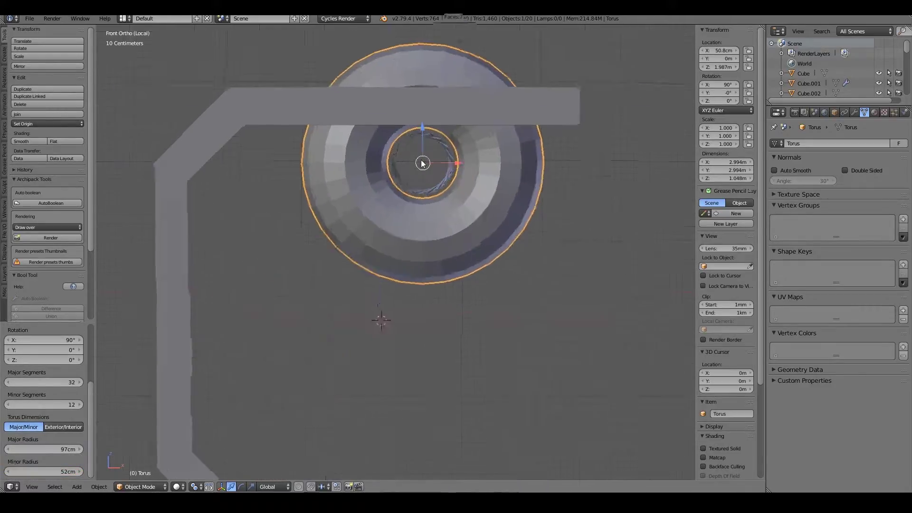
scroll(431, 160, up, 3)
drag(43, 449, 28, 449)
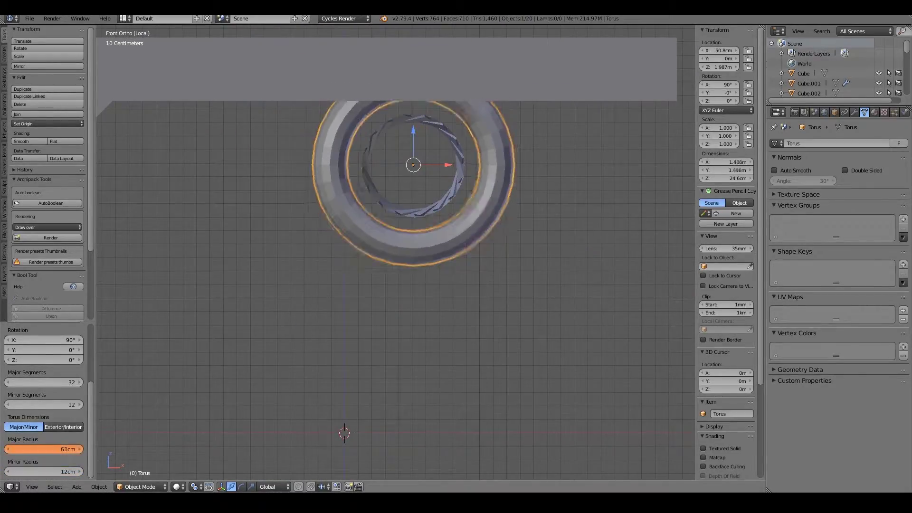
scroll(408, 220, up, 3)
mouse_move(407, 220)
middle_down()
mouse_move(458, 250)
mouse_move(369, 247)
middle_up()
scroll(369, 247, down, 3)
drag(43, 350, 53, 350)
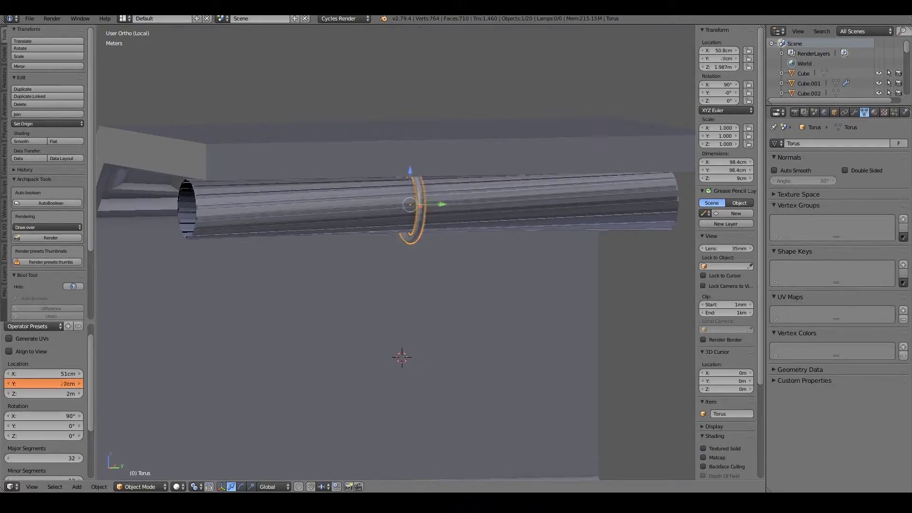
middle_drag(360, 214, 349, 81)
Box-select and delete the top half of the torus in wireframe edit mode.
key(Tab)
key(z)
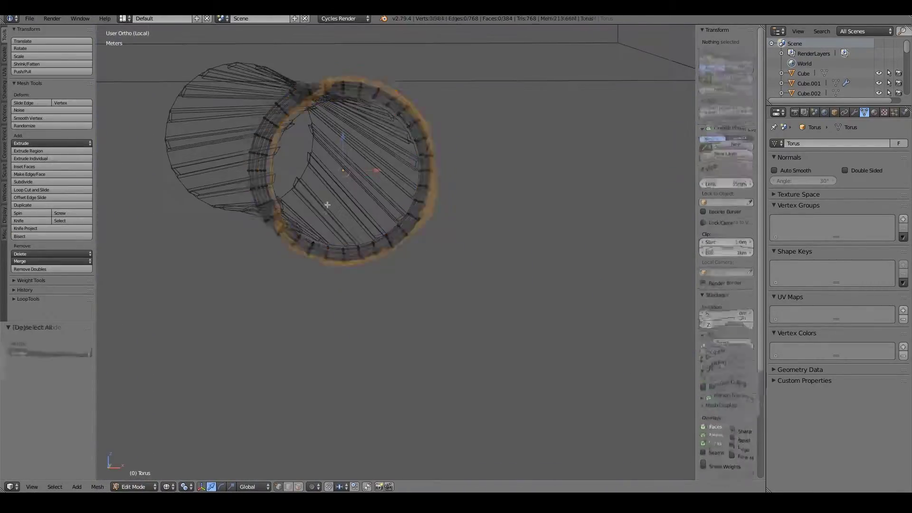
key(a)
key(b)
drag(524, 47, 173, 162)
key(x)
mouse_move(173, 163)
middle_down()
mouse_move(299, 427)
mouse_move(497, 172)
middle_up()
Extrude both open end rings up 40.8cm and add a 2mm Bevel modifier.
alt+shift+right_click(496, 172)
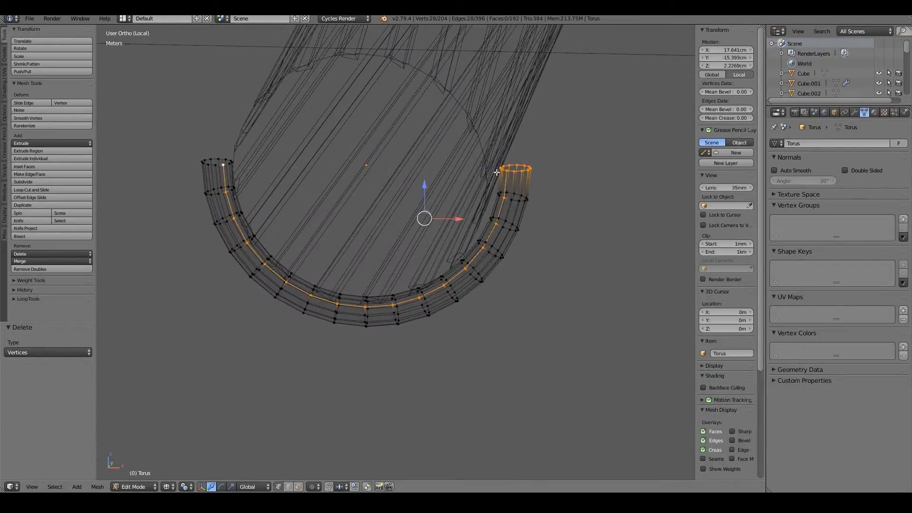
alt+shift+right_click(217, 174)
scroll(334, 432, down, 2)
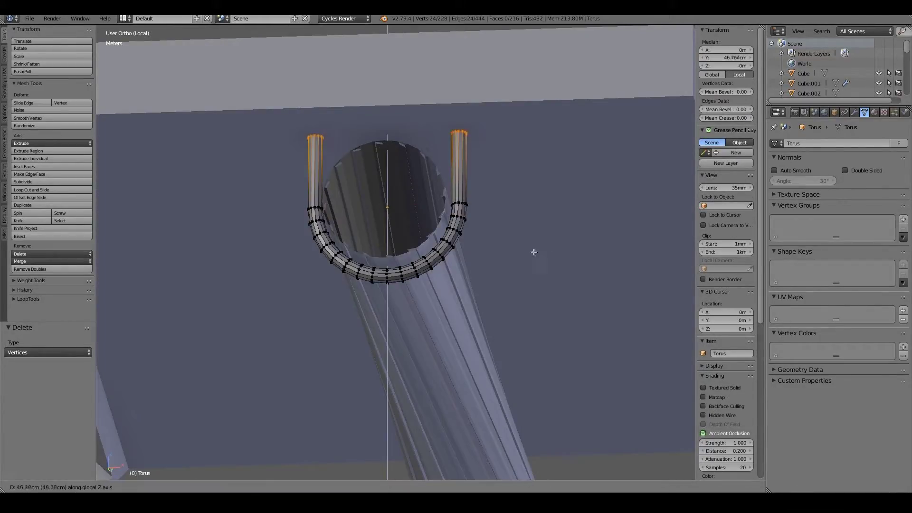
click(433, 231)
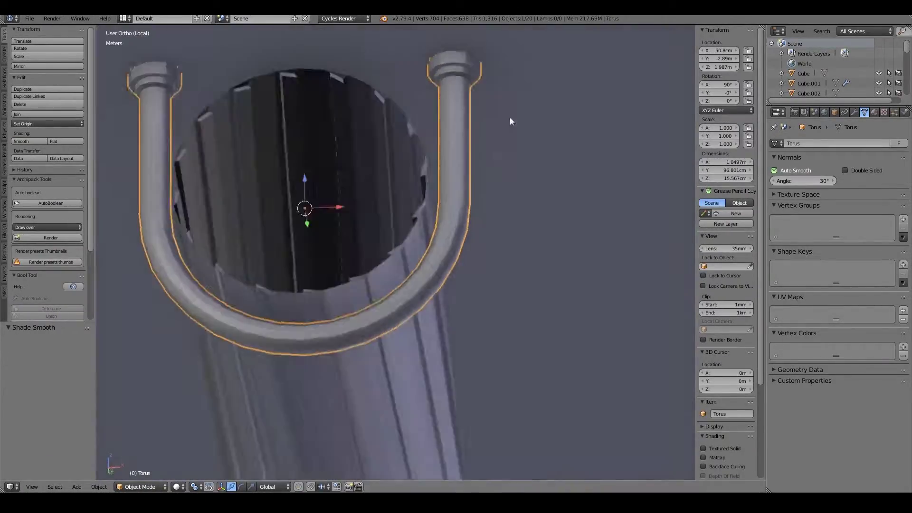
click(732, 175)
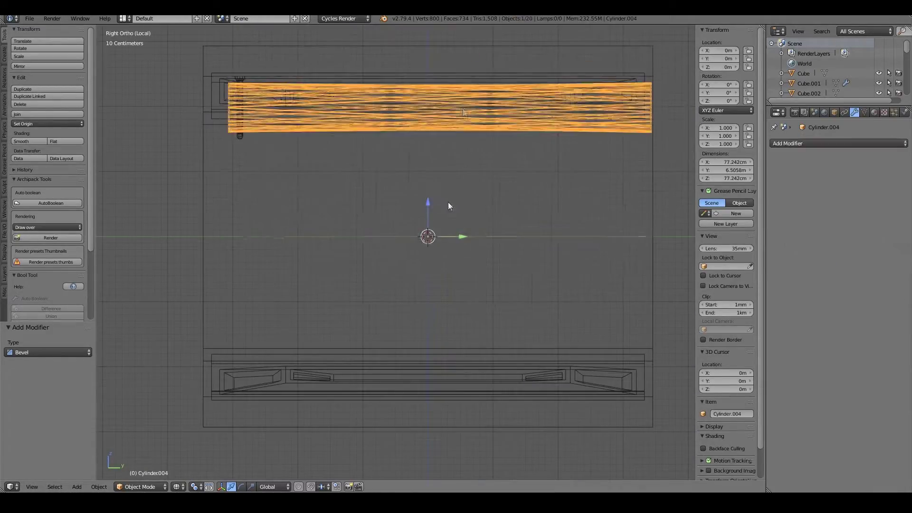
Set the hook's origin to the 3D cursor, add a Mirror modifier, and apply rotation and scale.
key(shift+ctrl+alt+c)
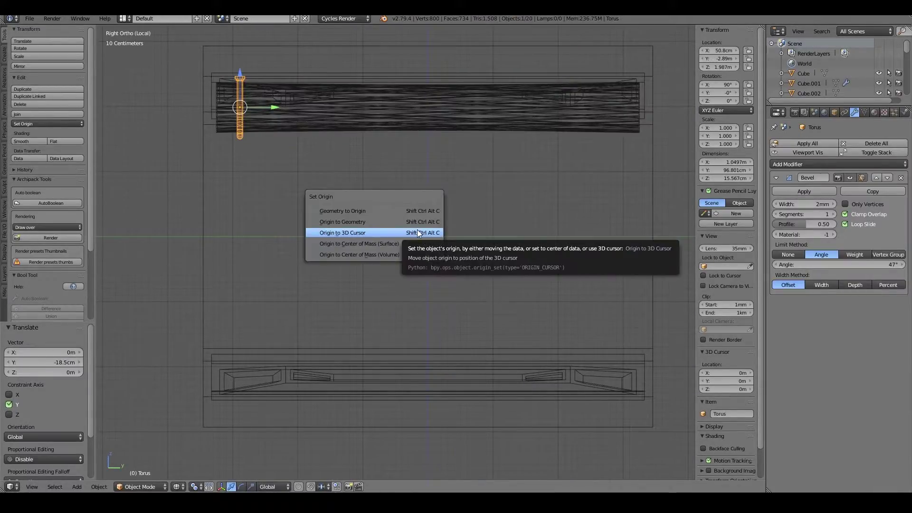
click(417, 229)
click(838, 164)
click(736, 236)
scroll(630, 260, down, 3)
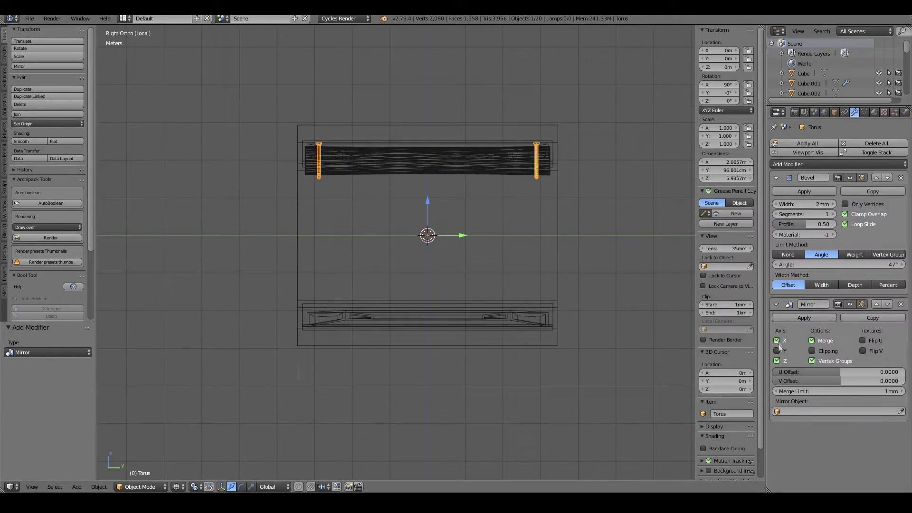
key(ctrl+a)
click(463, 230)
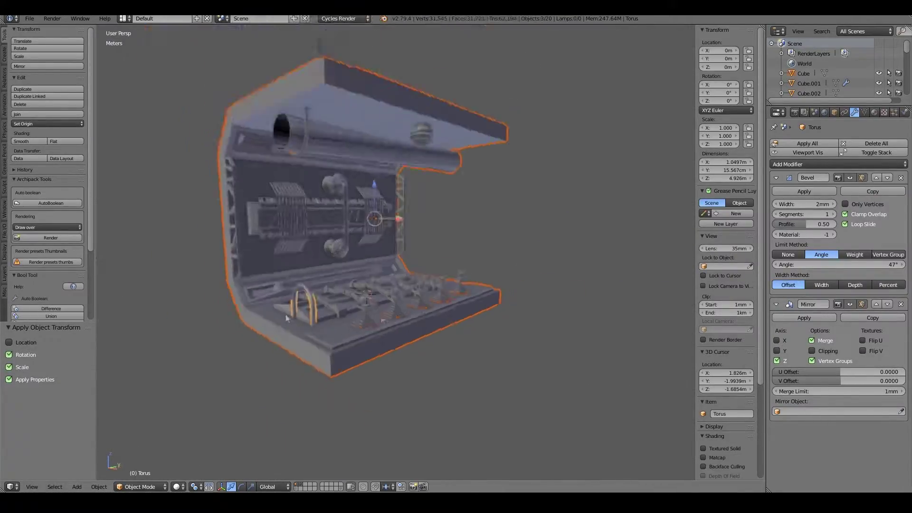
Orbit around the corridor section and select only the panel part Cylinder.004.
mouse_move(287, 317)
middle_down()
mouse_move(414, 234)
mouse_move(401, 95)
mouse_move(384, 176)
mouse_move(369, 195)
mouse_move(456, 242)
mouse_move(438, 243)
middle_up()
key(a)
right_click(401, 95)
Inset the back wall panel face of the corridor casing Cube in face Edit Mode.
scroll(370, 195, up, 5)
right_click(283, 172)
scroll(377, 216, down, 5)
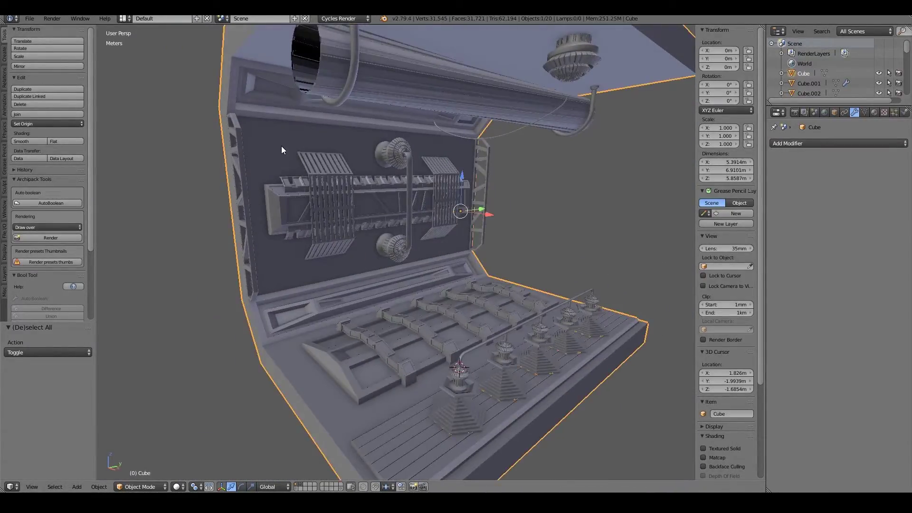
key(Tab)
key(3)
mouse_move(281, 146)
middle_down()
mouse_move(332, 190)
mouse_move(389, 204)
middle_up()
right_click(332, 189)
key(i)
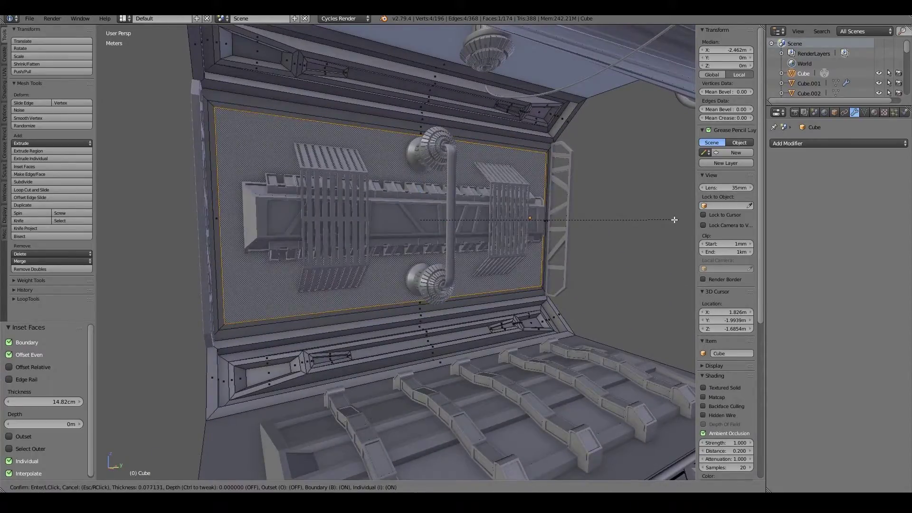
Select the inset border ring faces and push them inward with Shrink/Fatten.
right_click(220, 214)
middle_drag(332, 214, 389, 204)
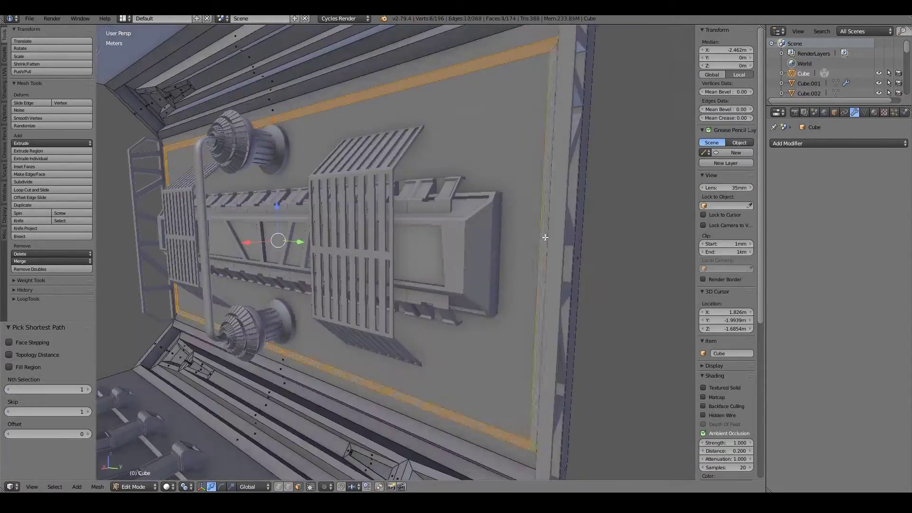
ctrl+right_click(498, 214)
middle_drag(475, 200, 488, 196)
key(alt+e)
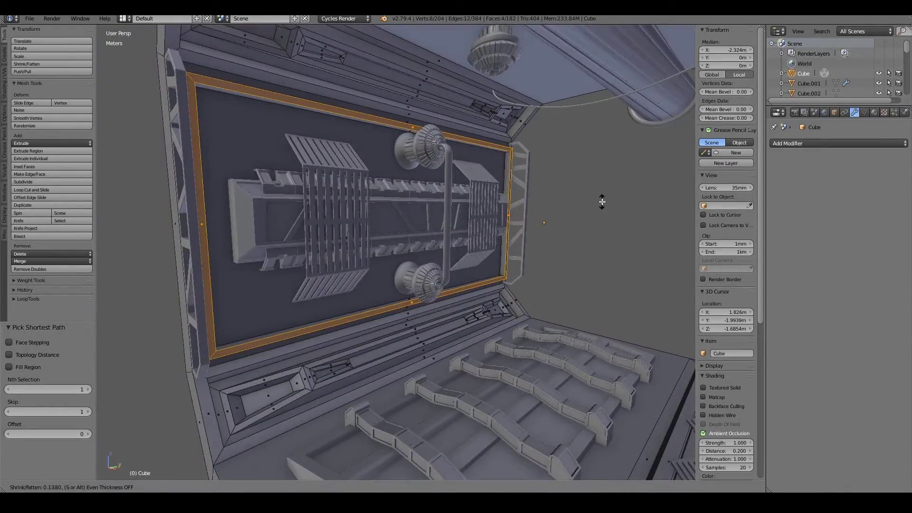
click(602, 202)
mouse_move(602, 201)
middle_down()
mouse_move(616, 198)
mouse_move(561, 238)
middle_up()
Scale the border faces around the median point and inset them once more.
key(s)
click(611, 219)
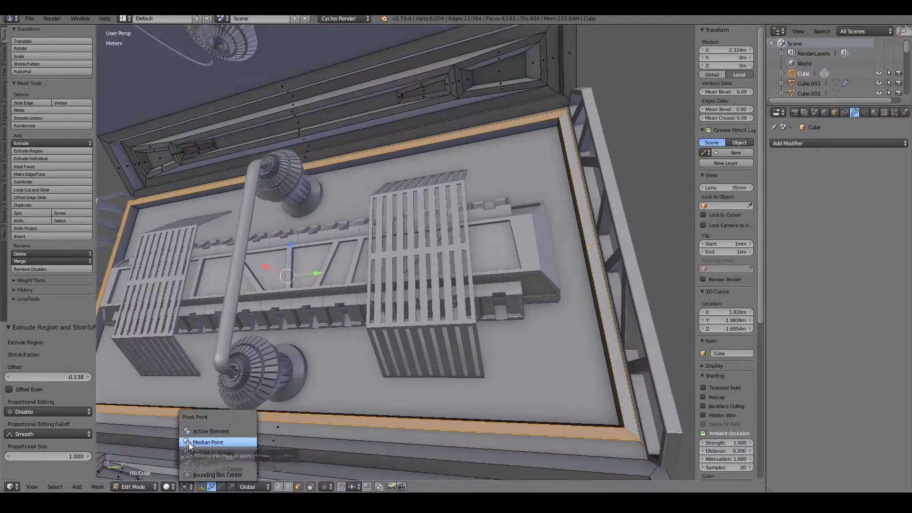
click(189, 443)
key(s)
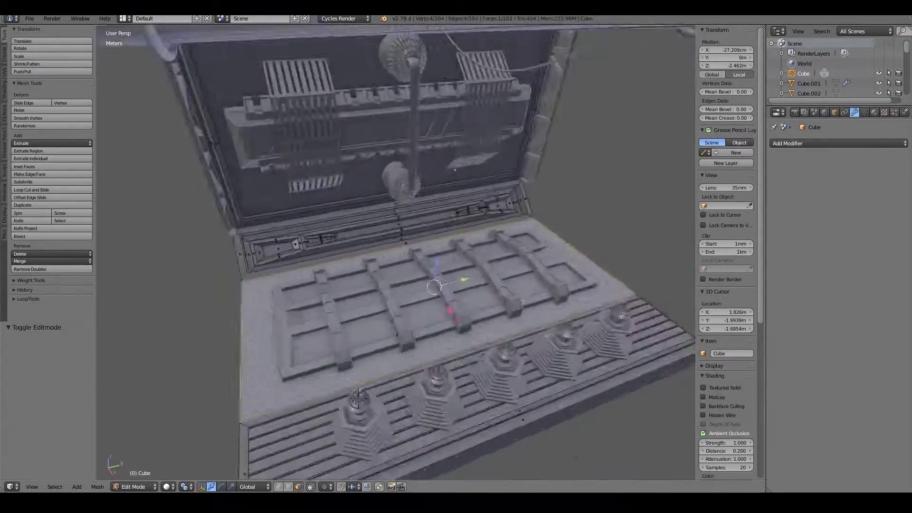
key(i)
key(i)
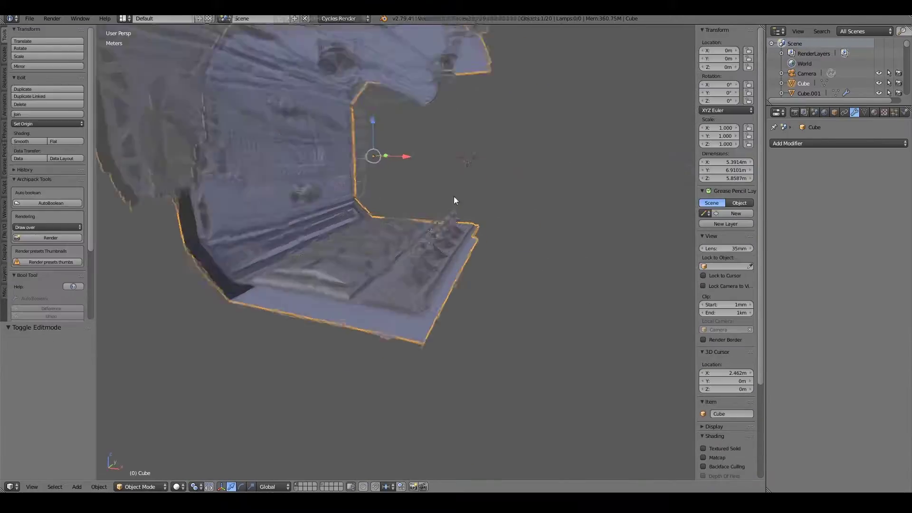
Set the corridor section's origin to the 3D cursor and add Mirror and a 10-count Array.
click(431, 148)
click(839, 143)
click(727, 259)
middle_drag(726, 258, 418, 306)
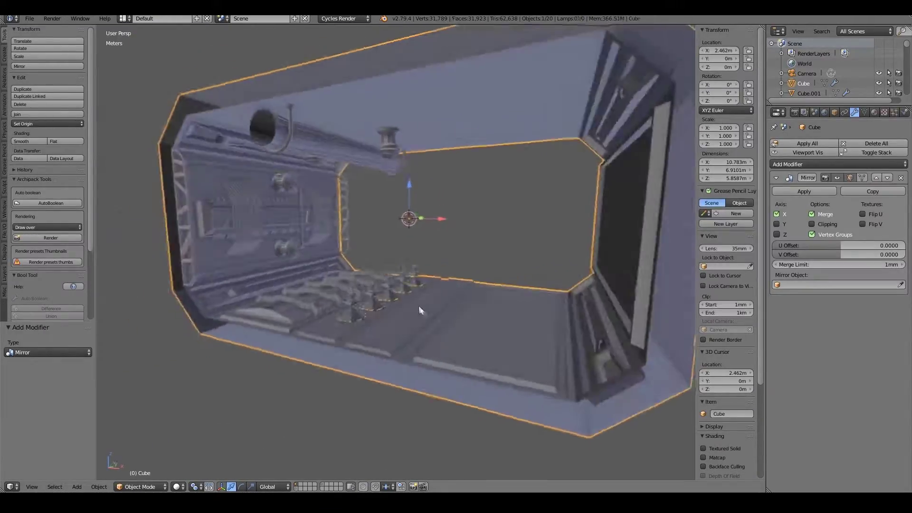
click(838, 164)
click(862, 263)
drag(836, 229, 860, 234)
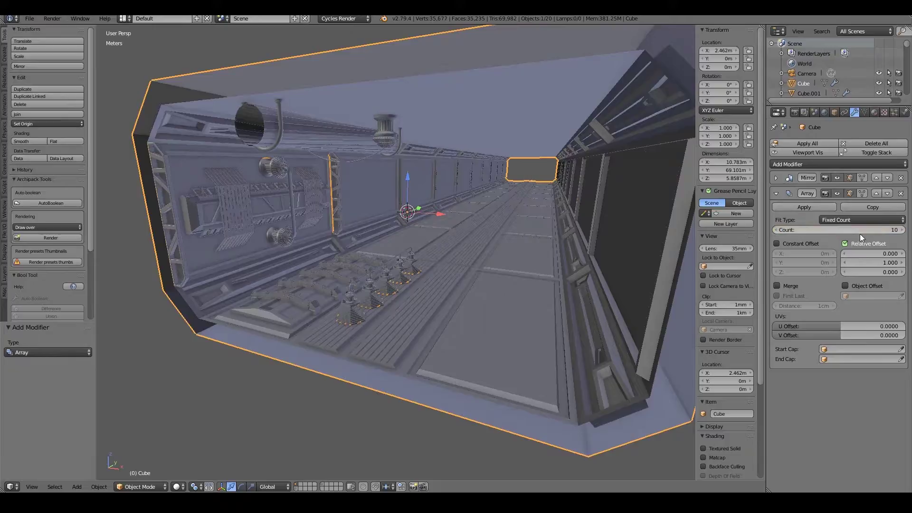
key(a)
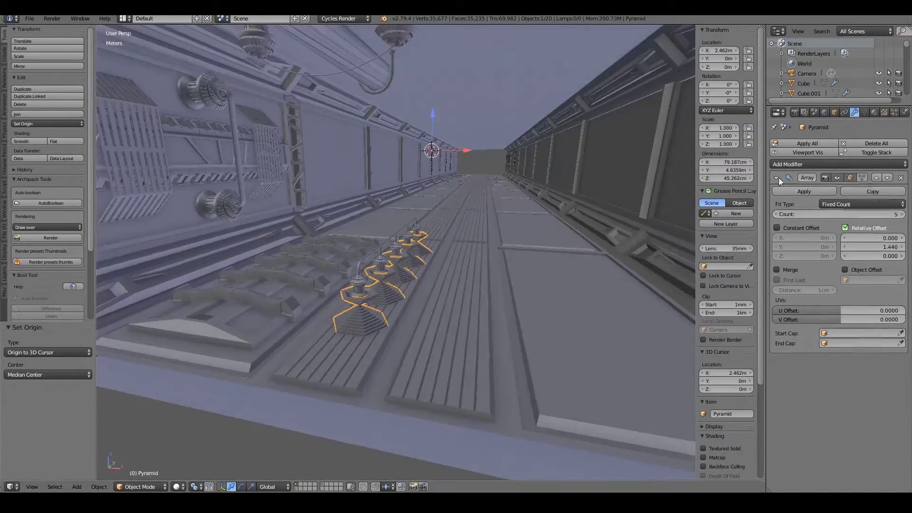
Array the floor pyramid lamps 10 times along Y, with X offset 0 and Y offset 1.49.
click(839, 164)
click(715, 186)
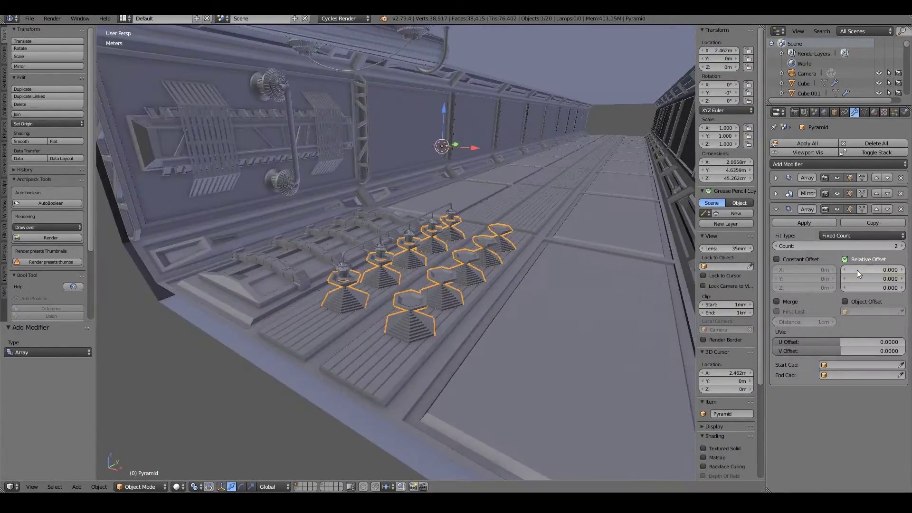
click(857, 270)
text(0)
click(858, 278)
text(1)
key(Return)
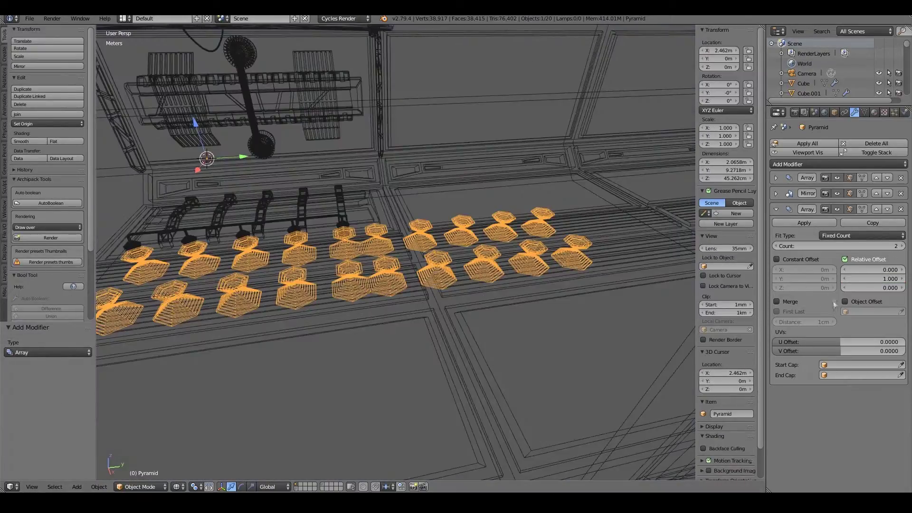
drag(871, 279, 893, 278)
middle_drag(380, 285, 433, 310)
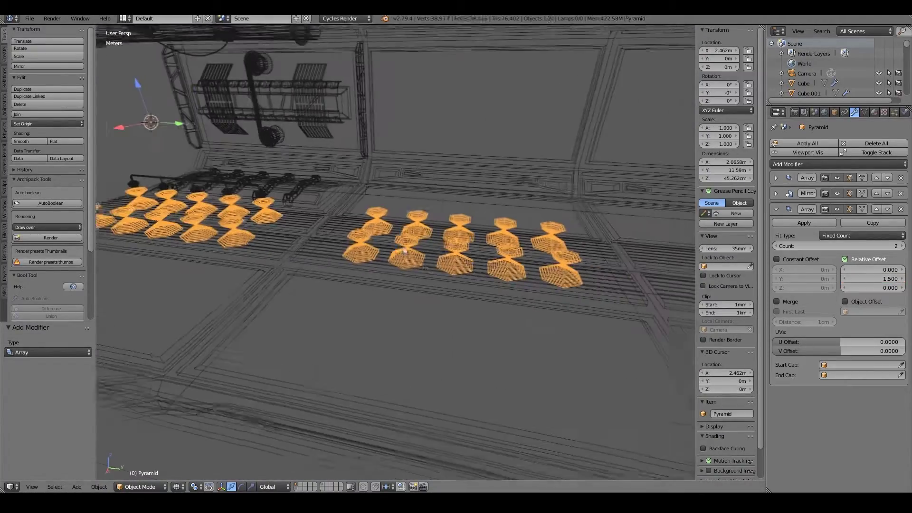
drag(854, 246, 876, 247)
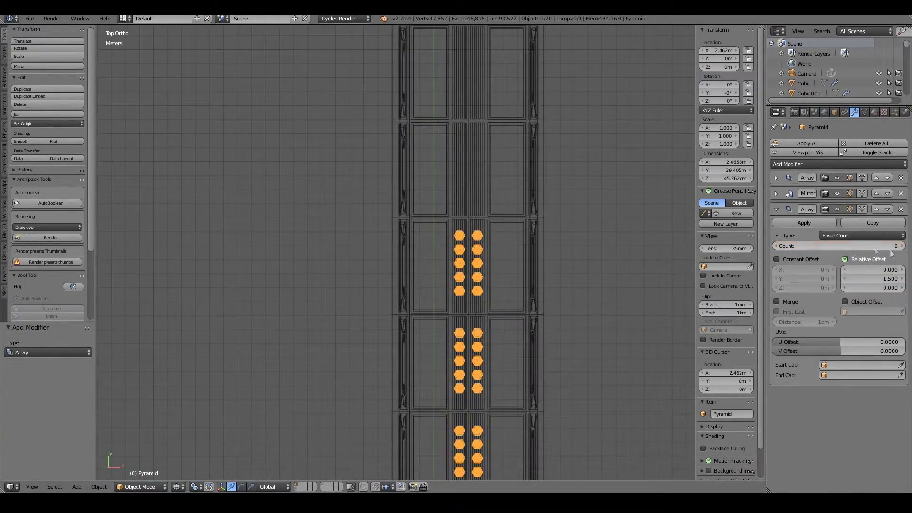
drag(871, 279, 862, 278)
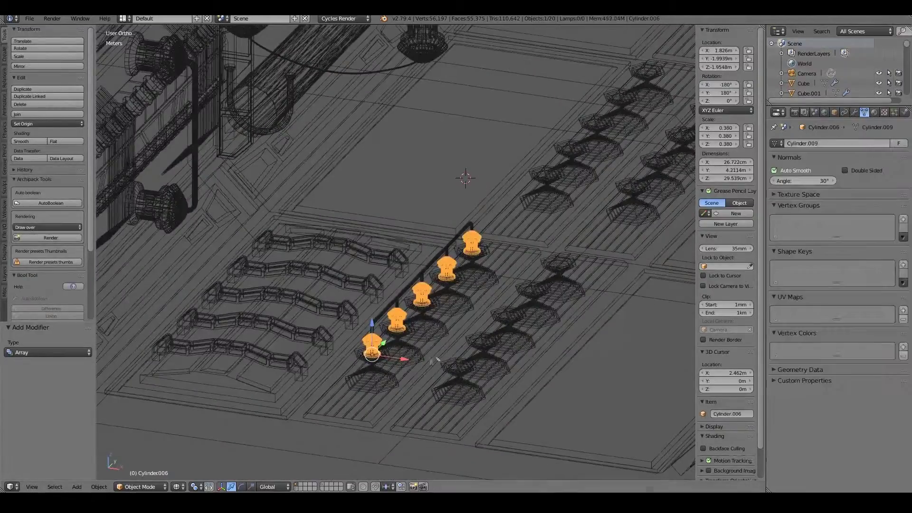
Set the lamp heads' origin to the 3D cursor and array them along the lamp row.
key(ctrl+shift+alt+c)
click(838, 164)
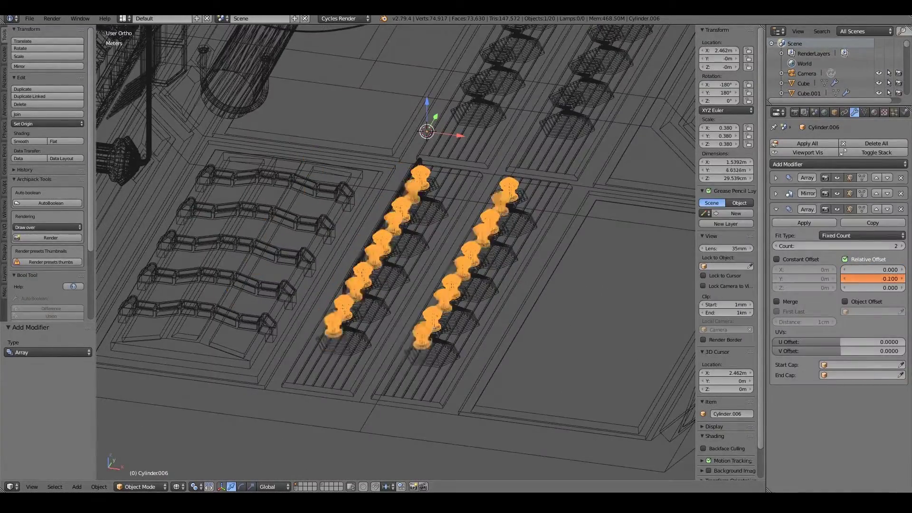
key(KP_7)
drag(873, 279, 851, 278)
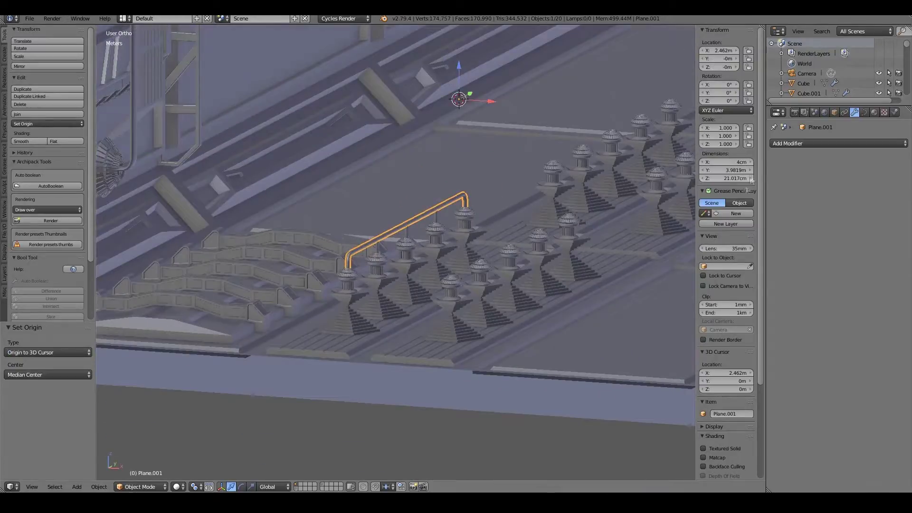
Add Array and Mirror modifiers to the bent pipe Plane.001 so it covers both lamp rows.
click(750, 164)
key(KP_7)
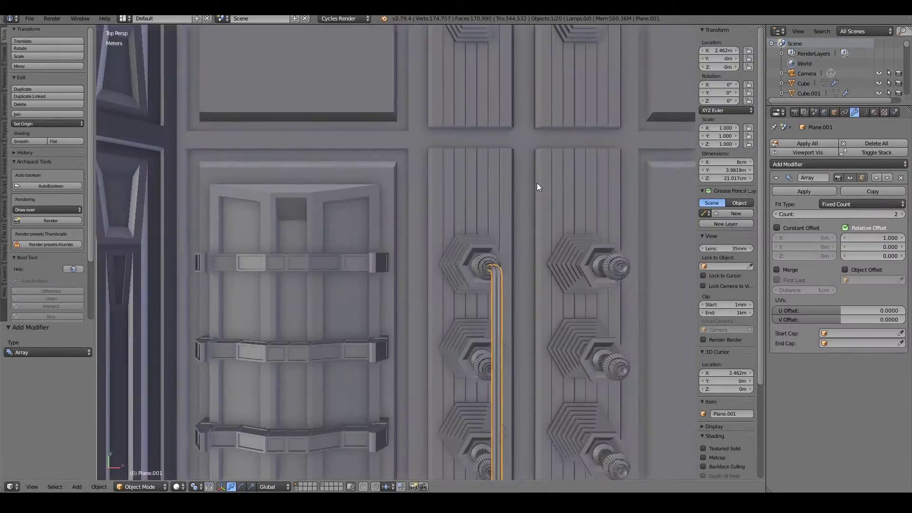
key(z)
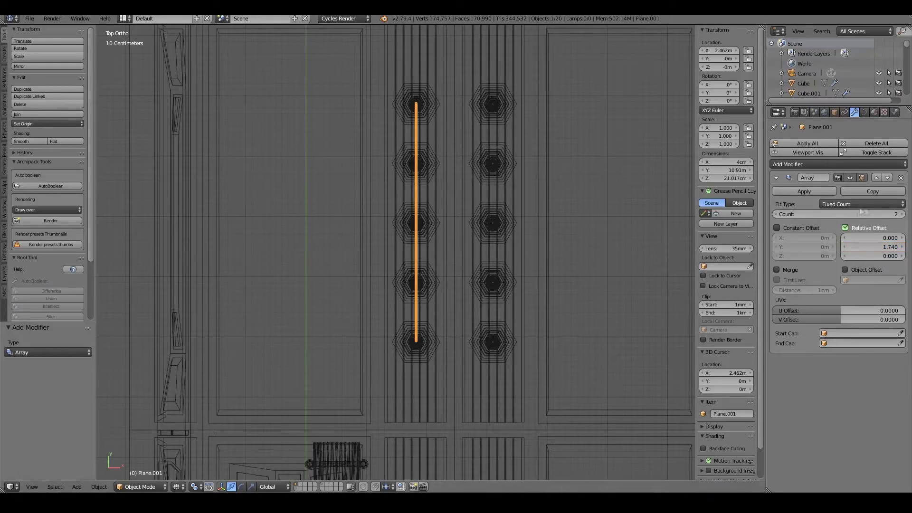
scroll(483, 276, down, 5)
middle_drag(483, 275, 495, 298)
click(782, 164)
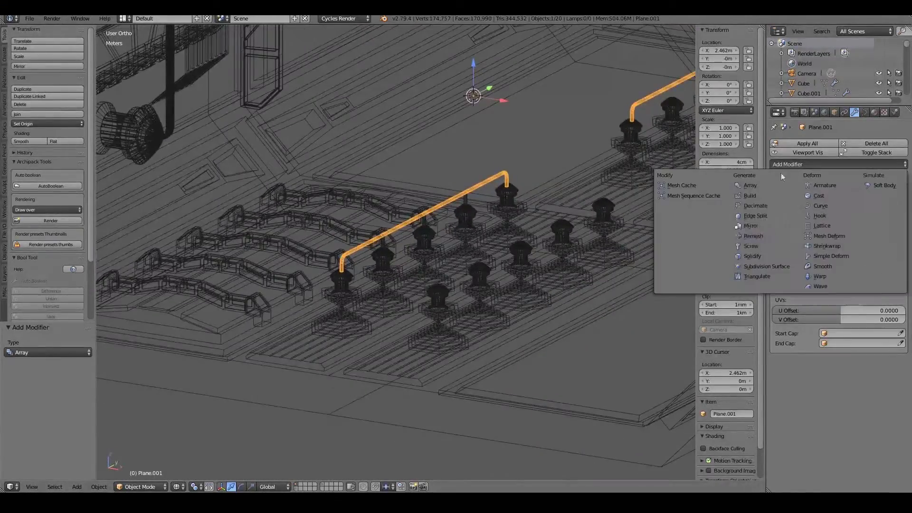
click(750, 226)
key(z)
scroll(392, 280, up, 2)
scroll(321, 302, up, 4)
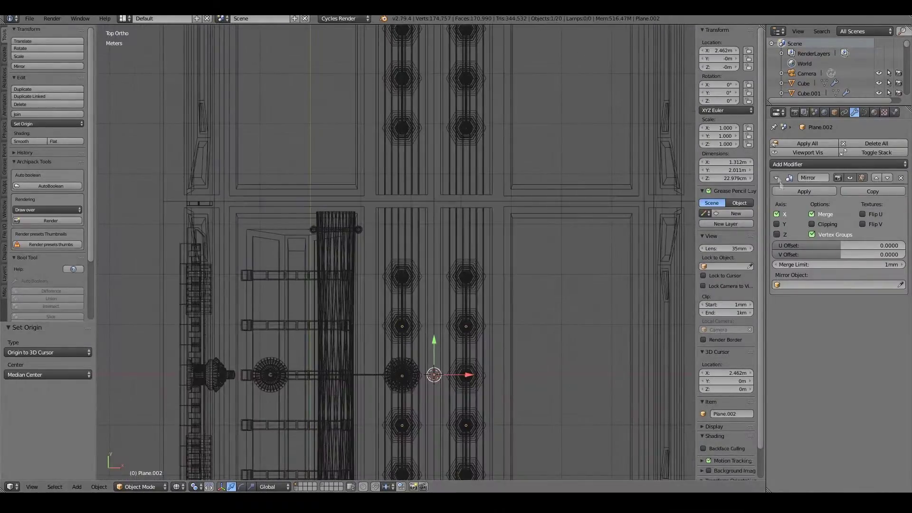
click(777, 178)
Add an Array to the second pipe piece Plane.002 with relative offset Y 3.42.
click(807, 164)
click(820, 183)
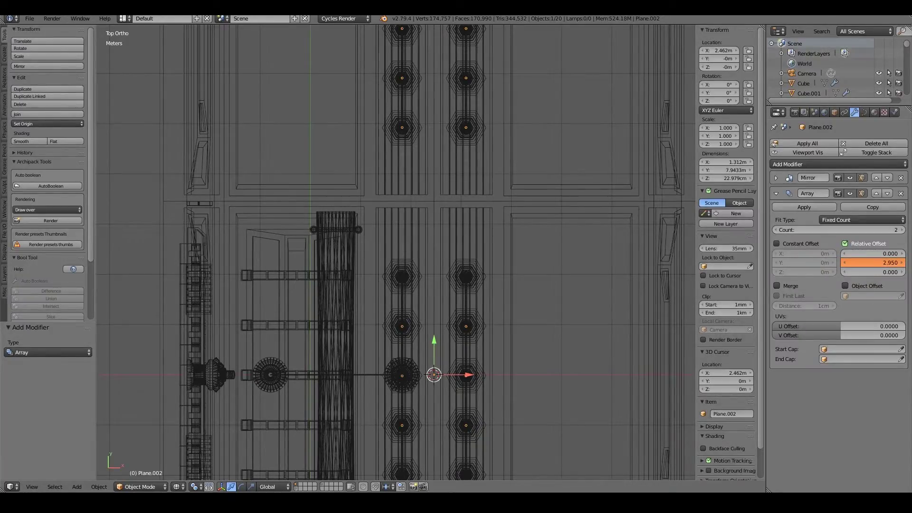
drag(872, 263, 868, 263)
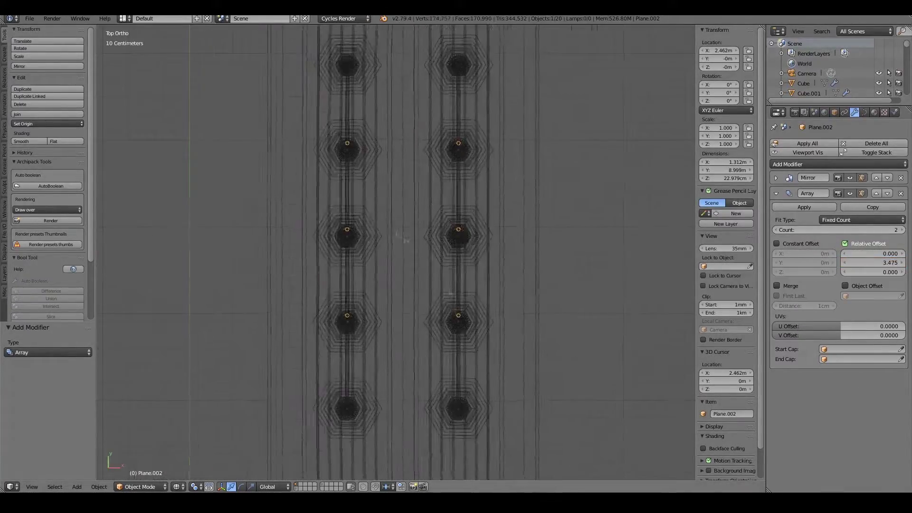
key(Return)
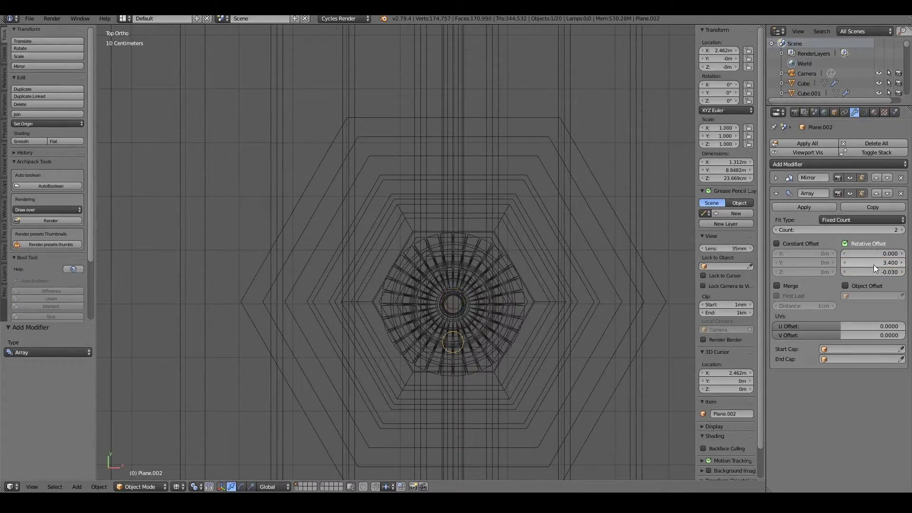
click(874, 264)
text(3.42)
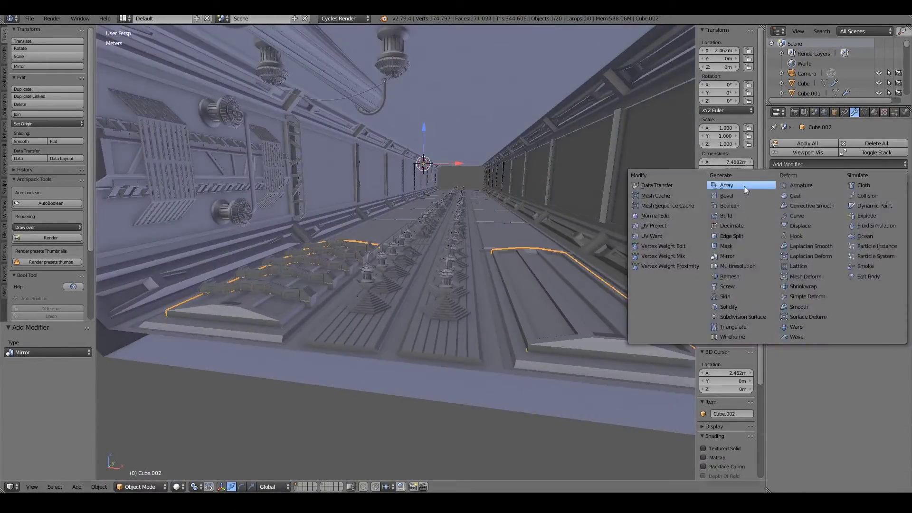
Array the floor panel piece Cube.002 ten times, tightening its spacing and zeroing an offset value.
click(744, 189)
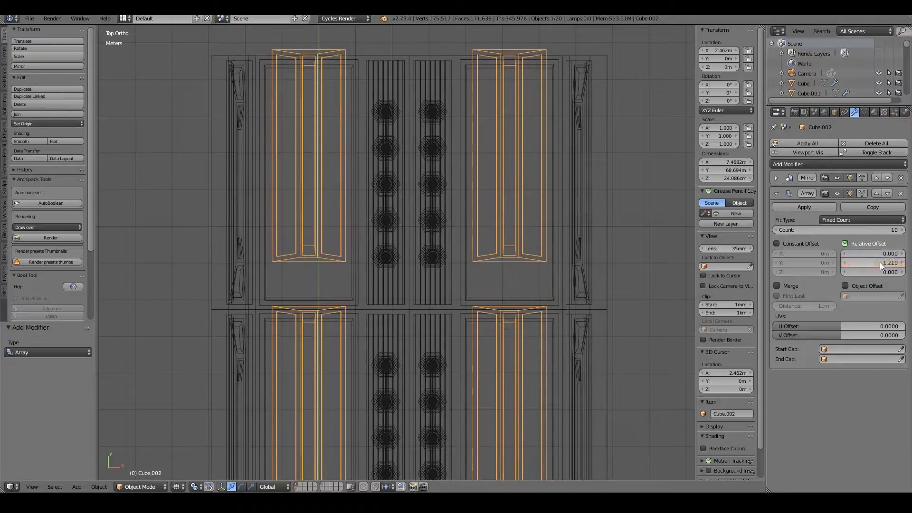
drag(880, 265, 869, 265)
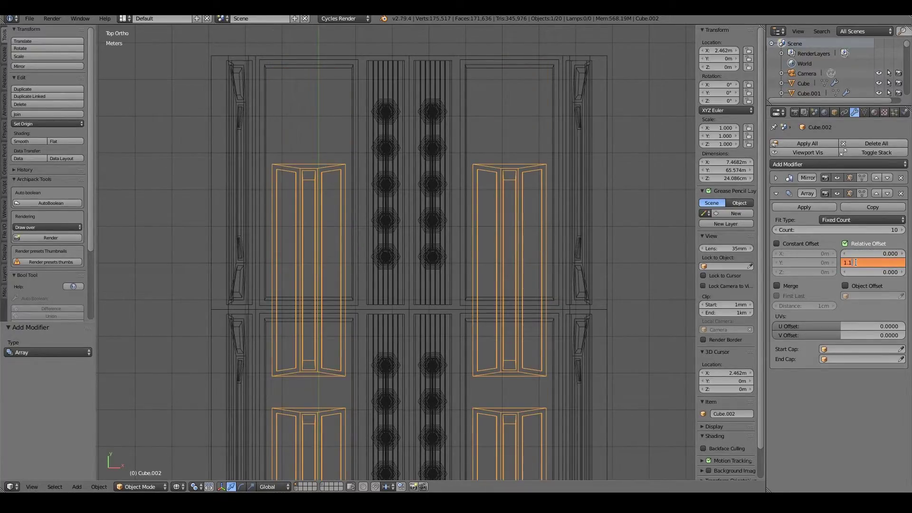
key(BackSpace)
key(BackSpace)
key(BackSpace)
text(0)
key(Return)
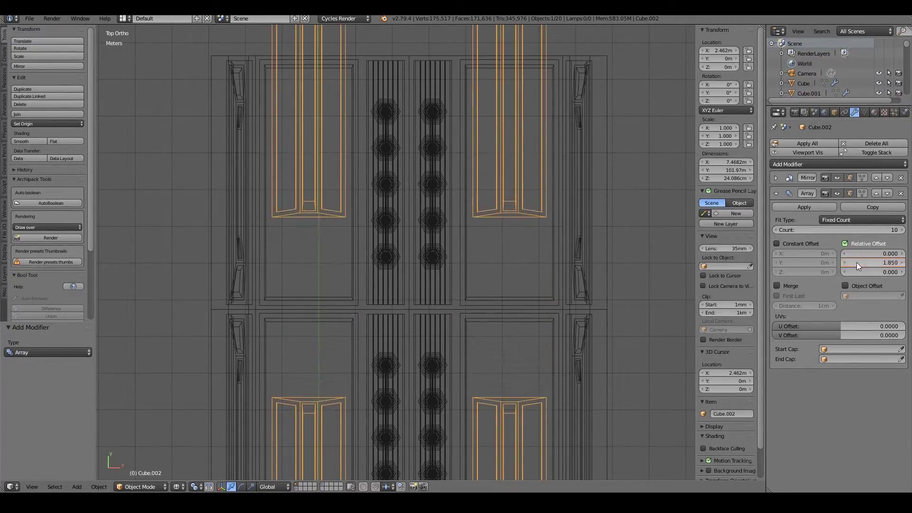
ctrl+scroll(856, 262, down, 1)
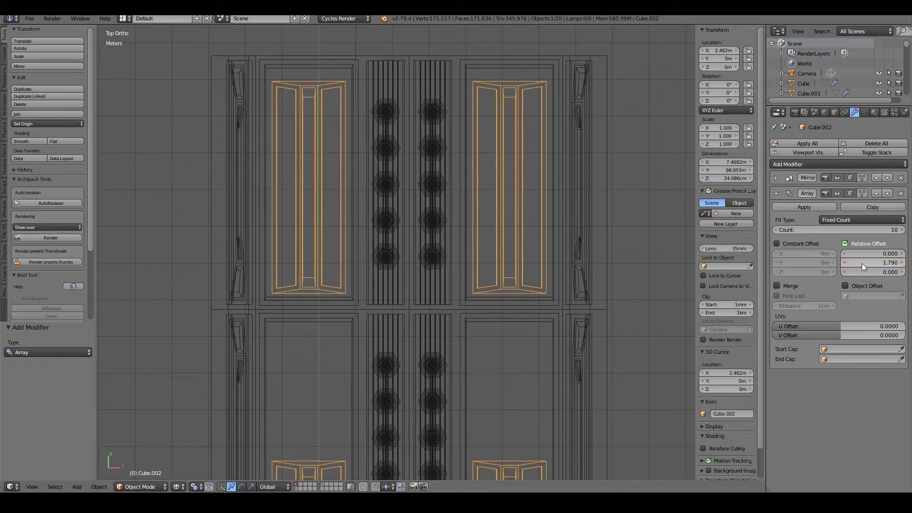
key(Home)
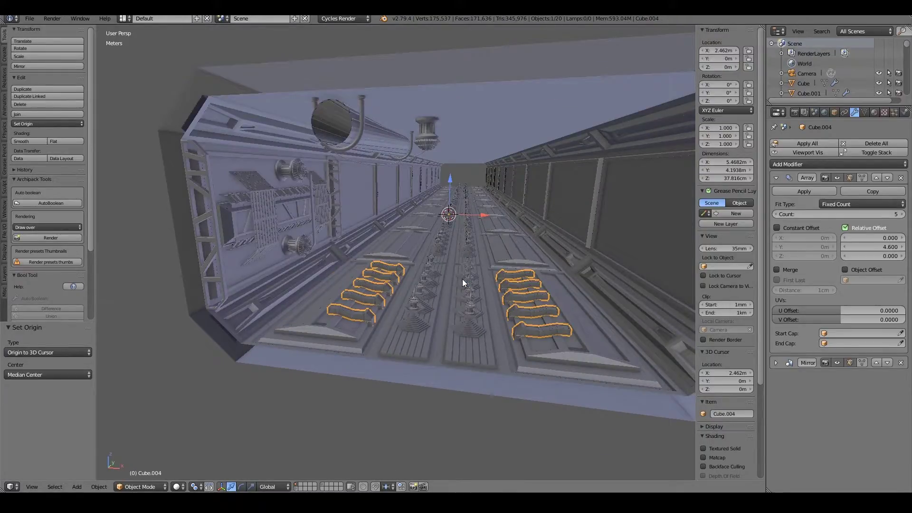
Move the Mirror above the Array, apply it, and set the origin to the 3D cursor.
click(877, 362)
click(800, 207)
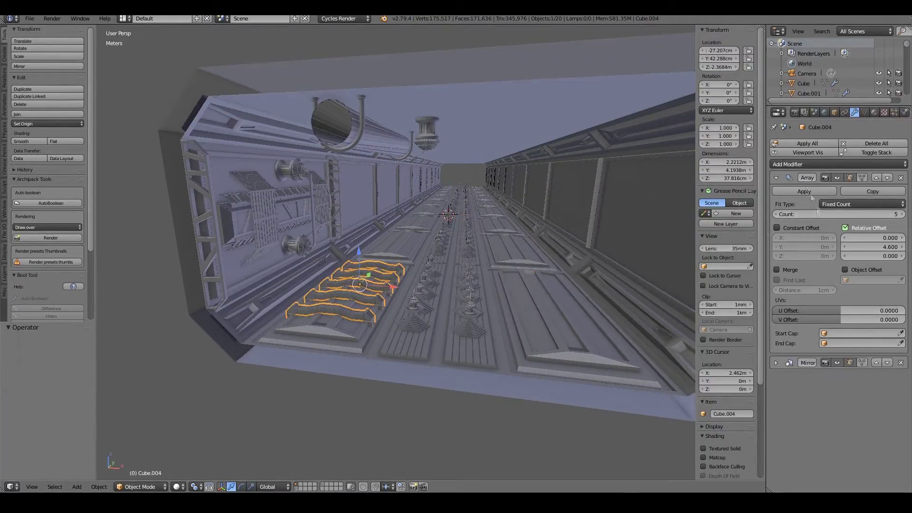
click(775, 178)
key(ctrl+shift+alt+c)
click(512, 273)
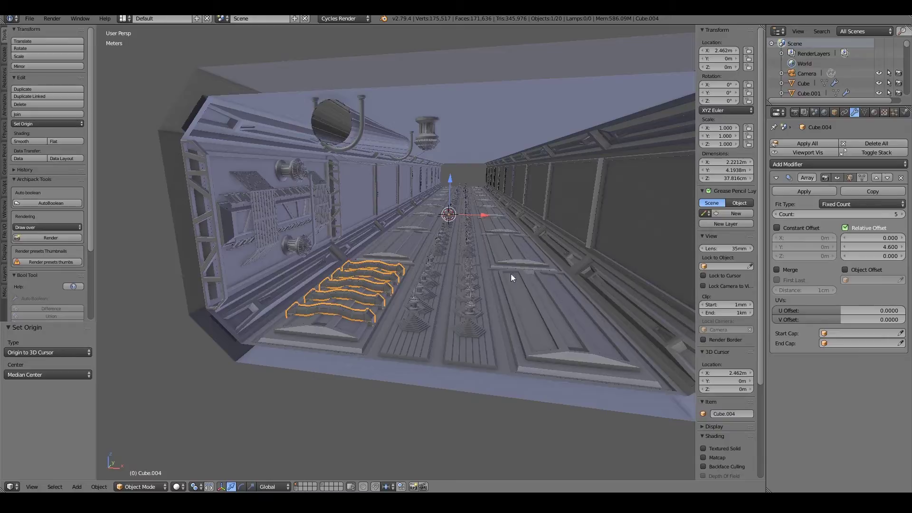
mouse_move(511, 274)
middle_down()
mouse_move(324, 292)
mouse_move(427, 266)
middle_up()
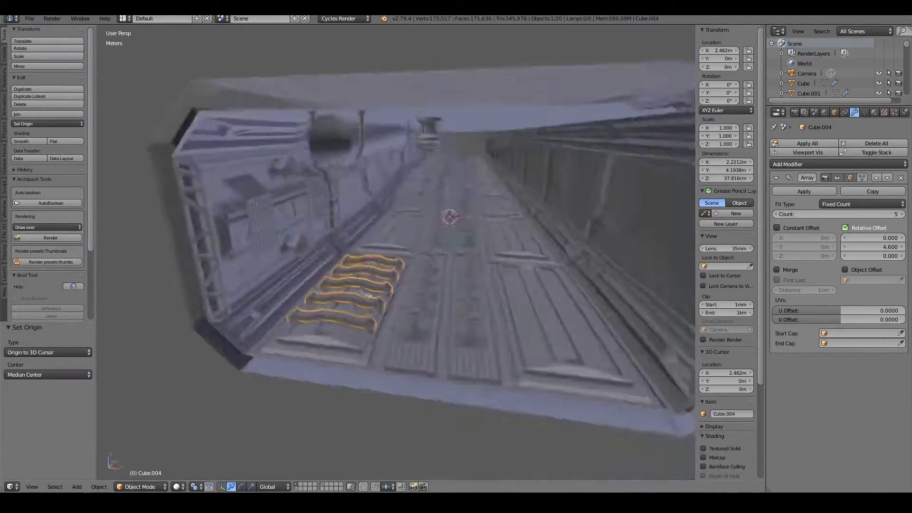
Give the floor grilles Cube.003 a Mirror and a second Array of count 6 at offset 1.55.
click(839, 164)
click(739, 266)
click(775, 193)
click(838, 164)
click(807, 179)
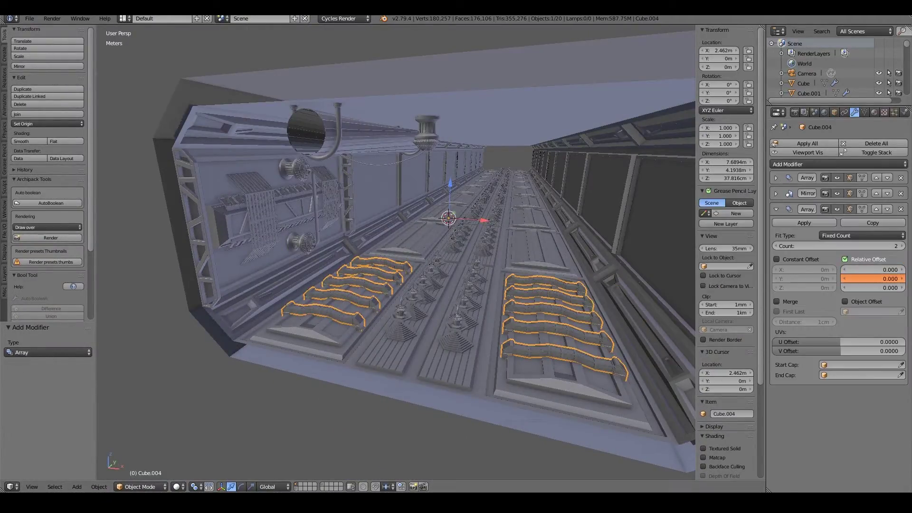
key(KP_7)
key(KP_5)
key(z)
drag(873, 279, 879, 278)
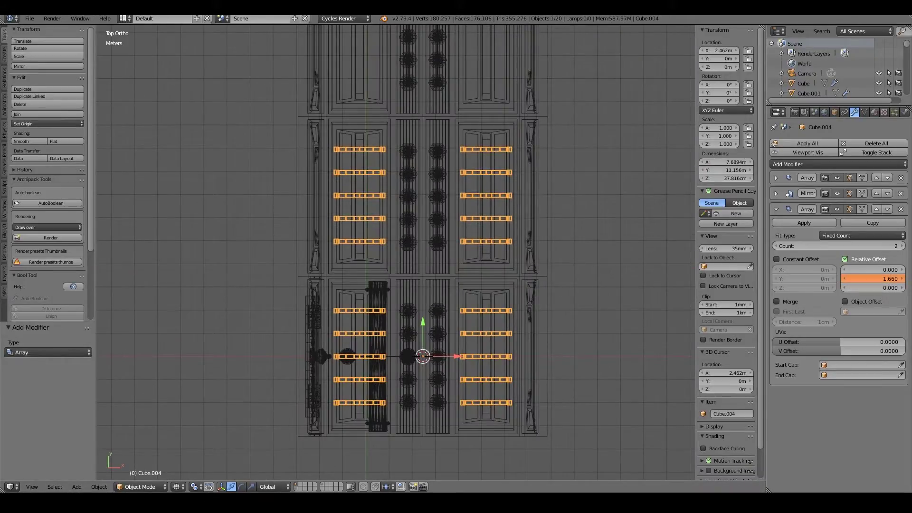
text(6)
key(Return)
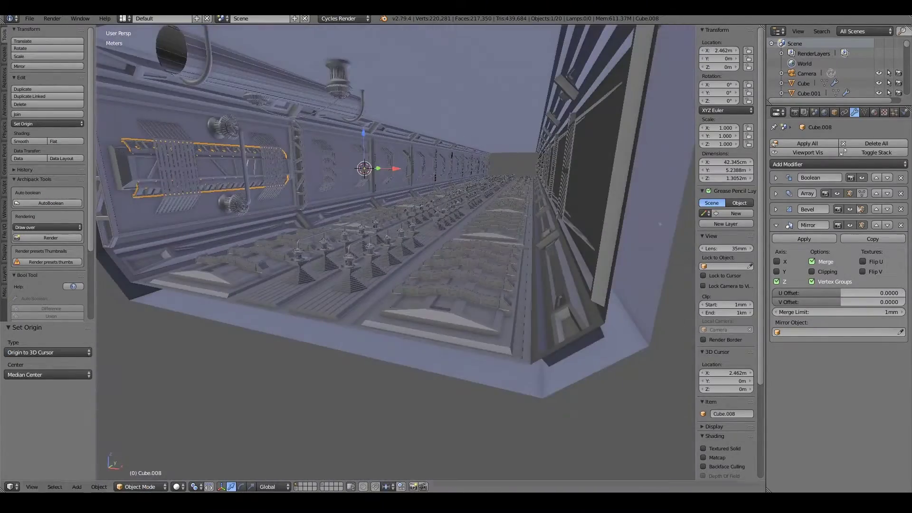
Set the console and wall fixture origins to the 3D cursor and mirror the wall fixture.
click(780, 164)
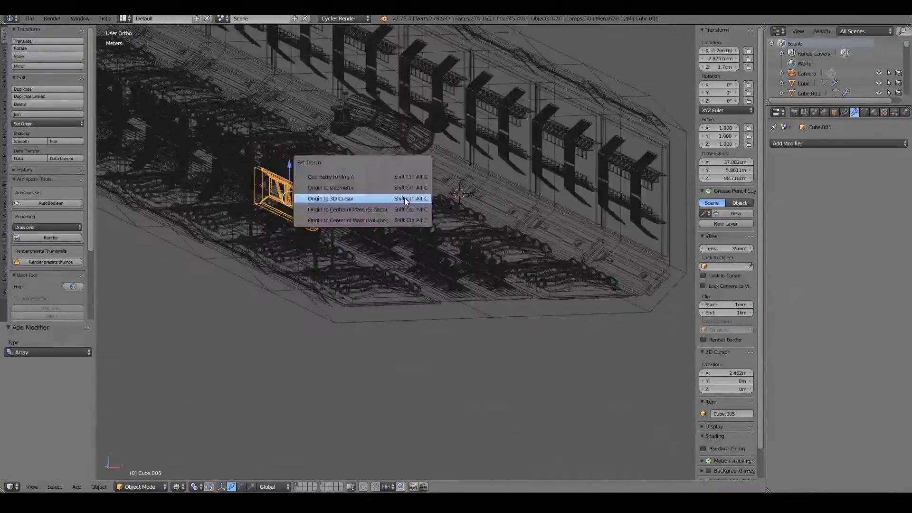
click(403, 198)
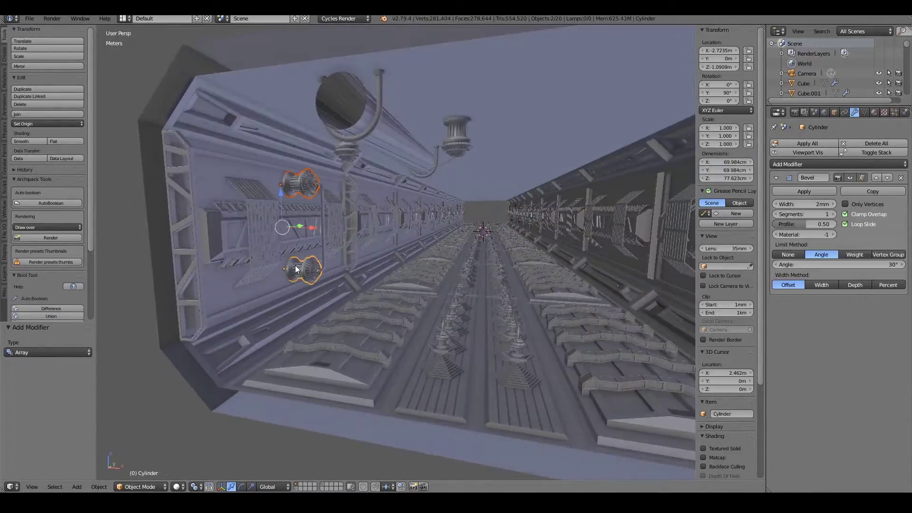
middle_drag(295, 265, 293, 290)
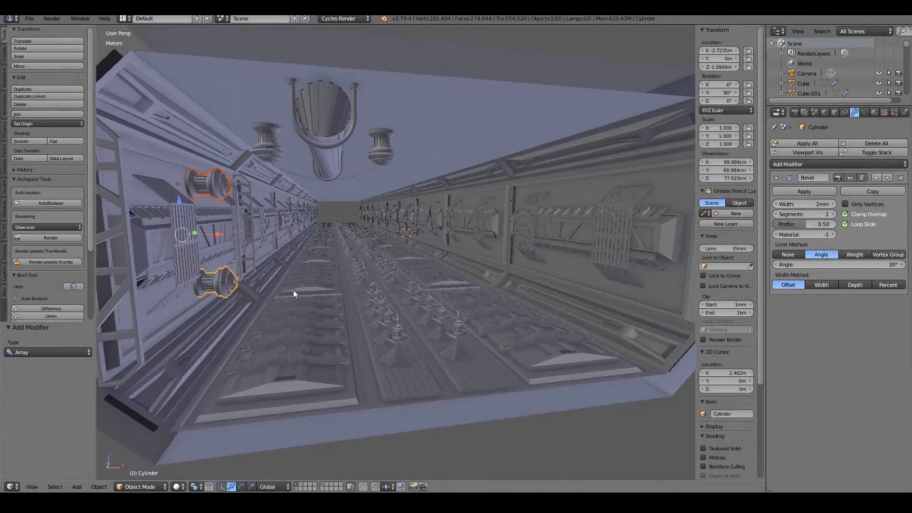
key(ctrl+alt+shift+c)
click(293, 294)
click(838, 164)
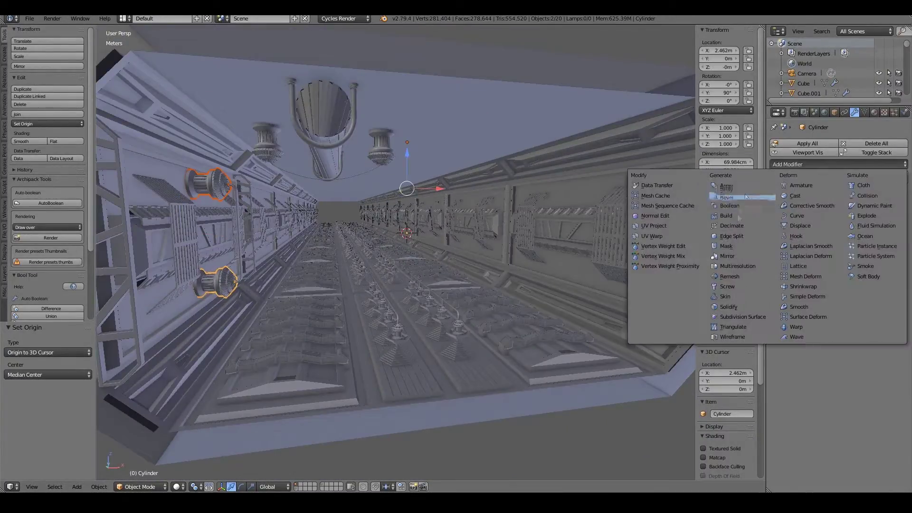
click(741, 244)
Join the two wall fixtures and array them 10 times at Y offset about 9.91.
right_click(200, 180)
key(ctrl+shift+alt+c)
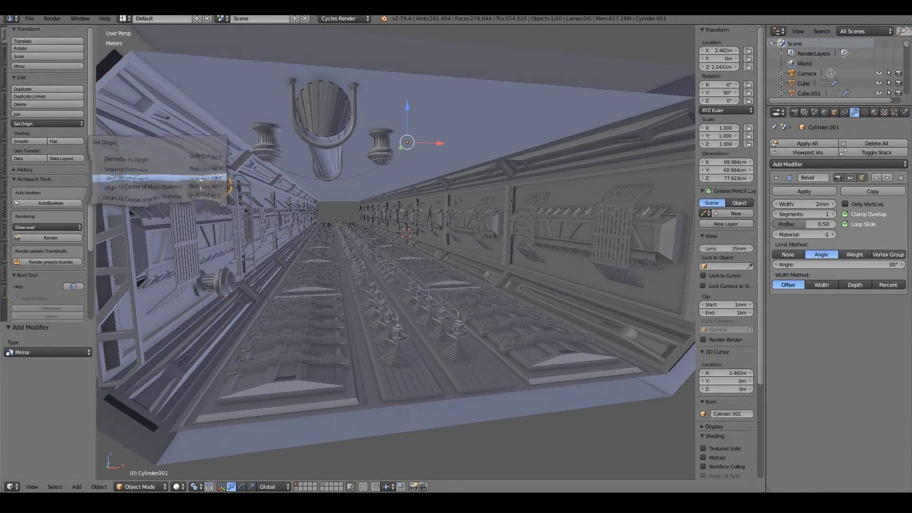
shift+right_click(199, 178)
key(ctrl+j)
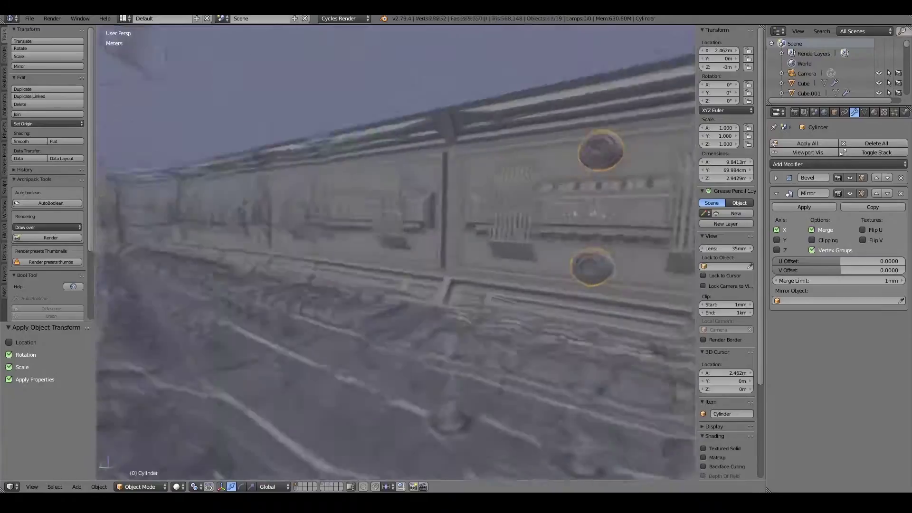
click(863, 270)
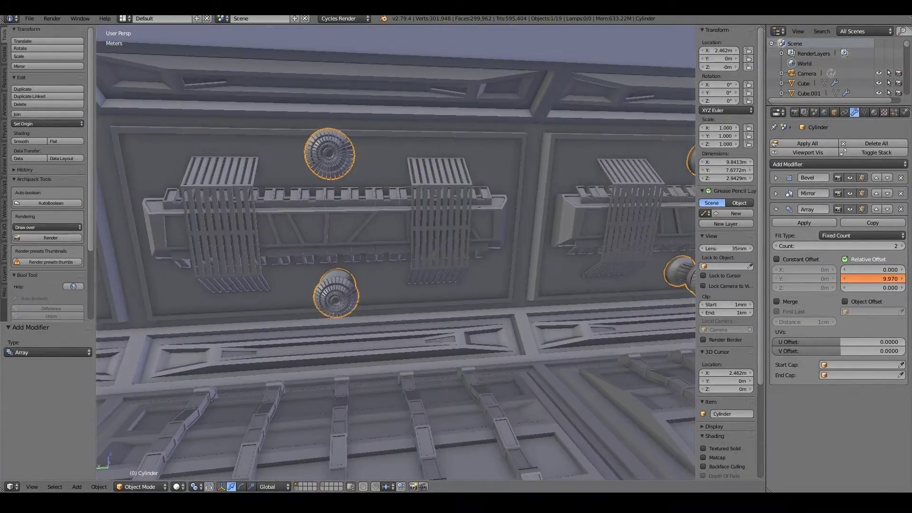
drag(873, 279, 844, 256)
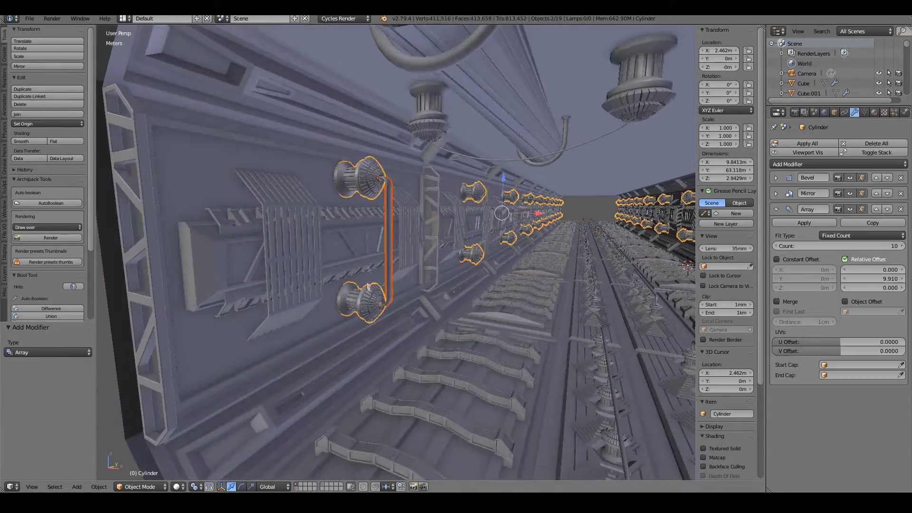
key(ctrl+j)
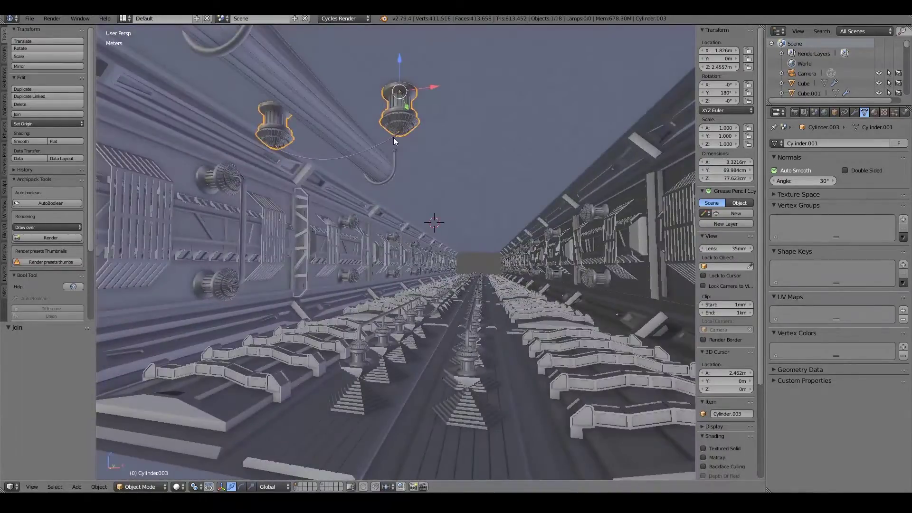
Set the ceiling lamps' origin to the 3D cursor and array them 10 times at Y 9.89.
key(ctrl+shift+alt+c)
click(404, 129)
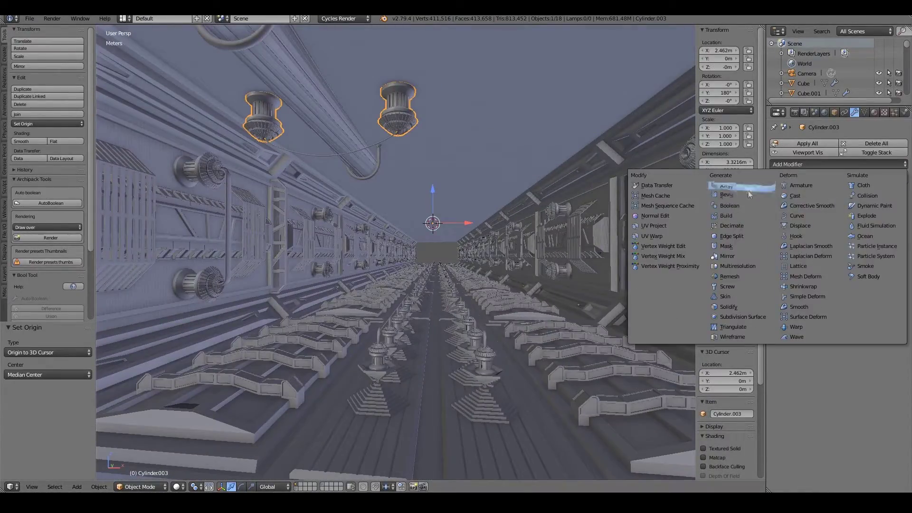
click(747, 188)
text(1)
key(Return)
key(KP_7)
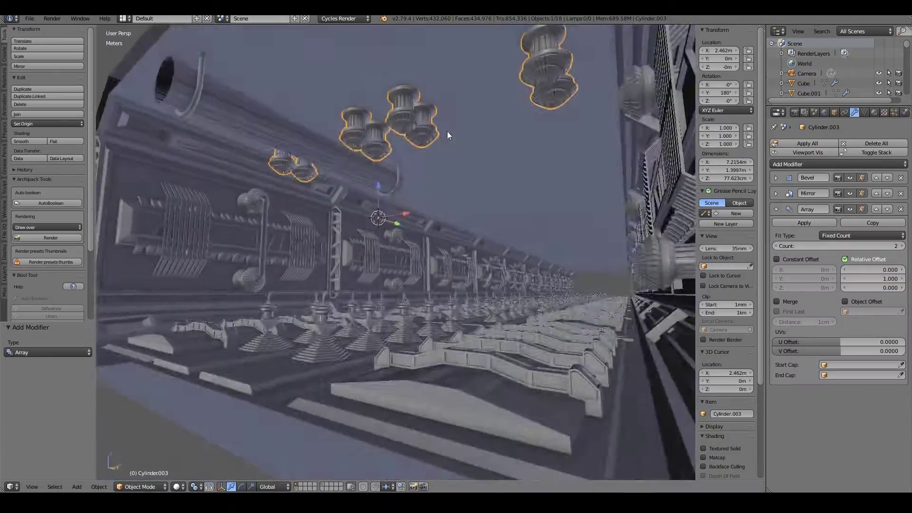
key(z)
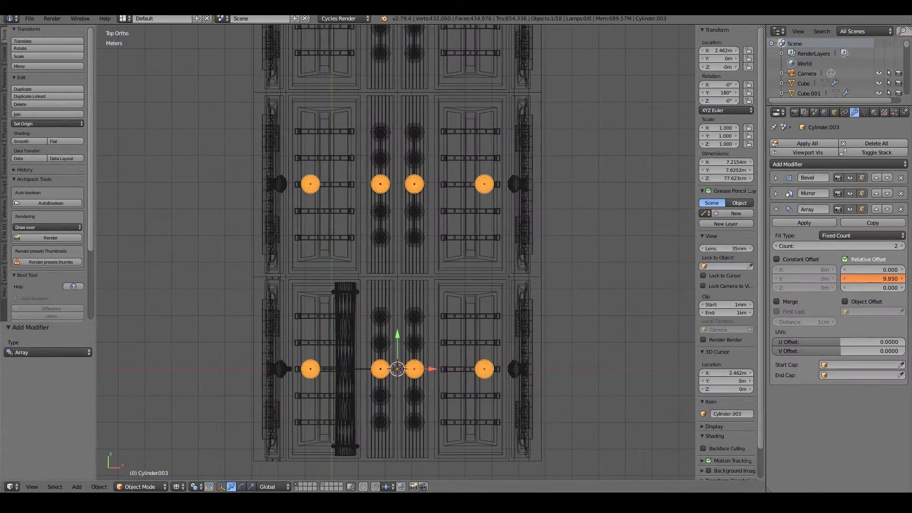
middle_drag(366, 127, 389, 218)
key(z)
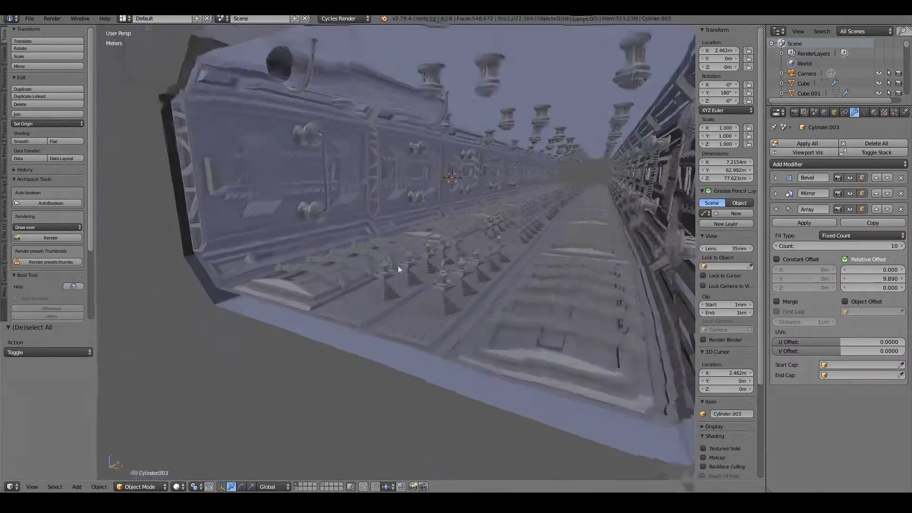
key(a)
Give the cable NurbsPath.001 a Mirror and a 10-count Array with X offset 0.
right_click(444, 96)
click(838, 143)
click(750, 200)
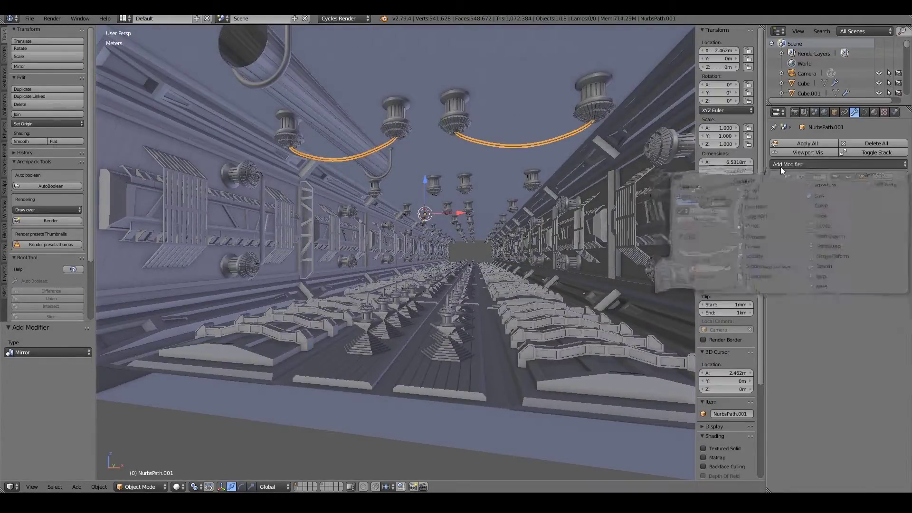
text(0)
key(Return)
key(KP_7)
key(z)
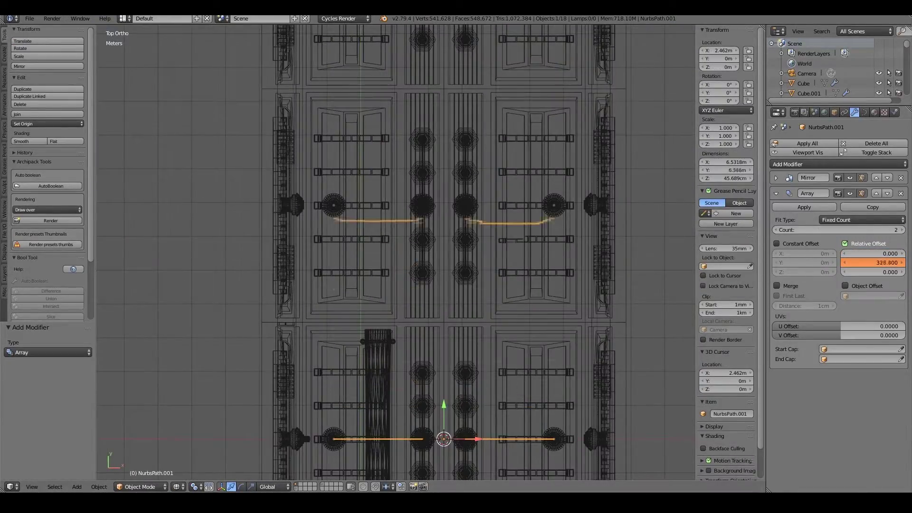
text(10)
key(Return)
scroll(442, 237, down, 4)
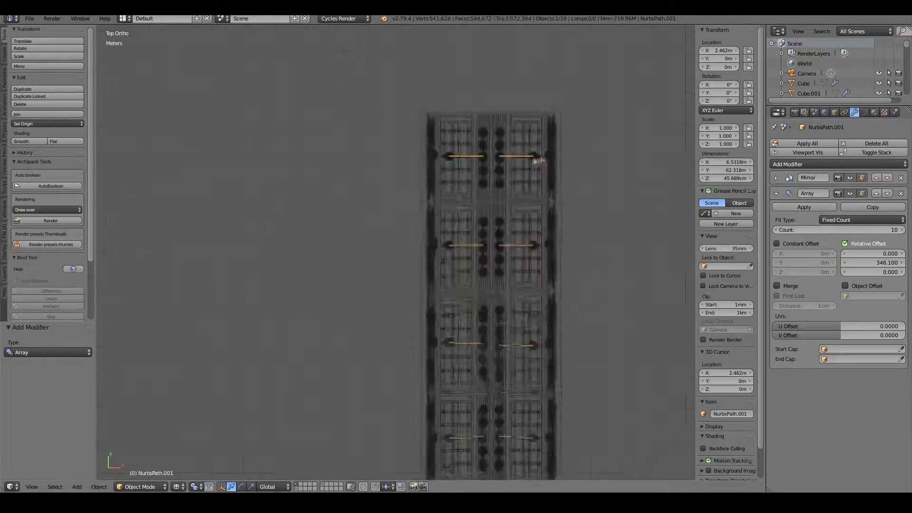
middle_drag(437, 190, 436, 266)
key(z)
key(a)
Inspect the long pipe in Edit Mode, then set the U-shaped hook's origin to the 3D cursor.
right_click(416, 125)
key(Tab)
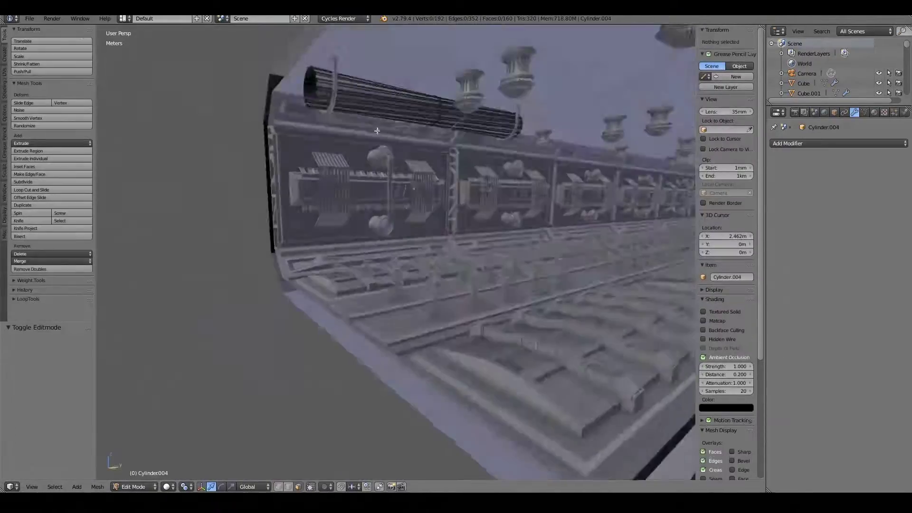
mouse_move(416, 124)
middle_down()
mouse_move(402, 136)
mouse_move(383, 122)
mouse_move(479, 163)
middle_up()
key(Tab)
right_click(423, 152)
key(ctrl+shift+alt+c)
Add an Array modifier to the torus hooks and check them top-down in wireframe.
ctrl+click(776, 178)
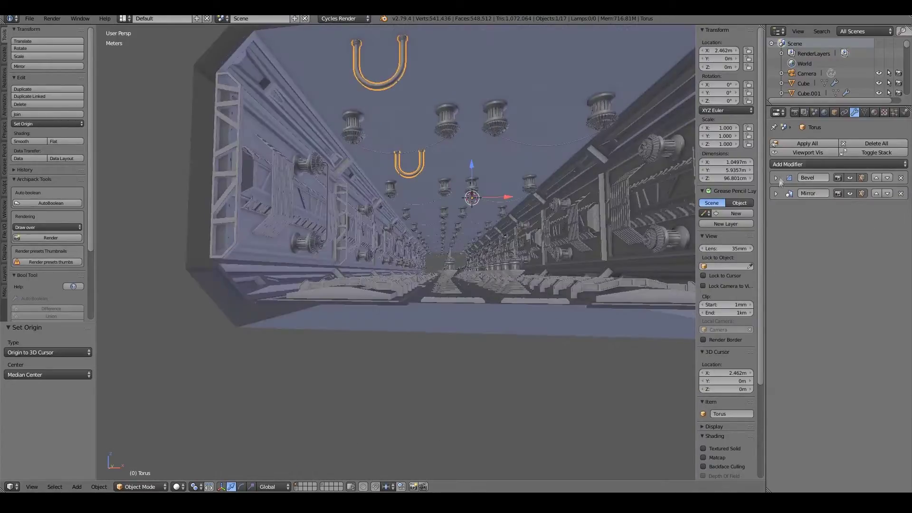
click(726, 186)
scroll(491, 167, down, 3)
key(KP_7)
key(KP_5)
key(z)
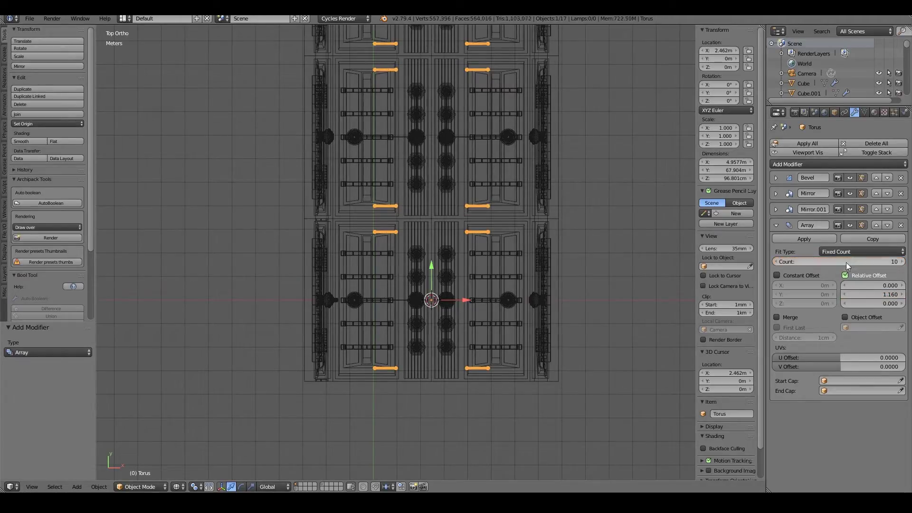
scroll(439, 45, up, 3)
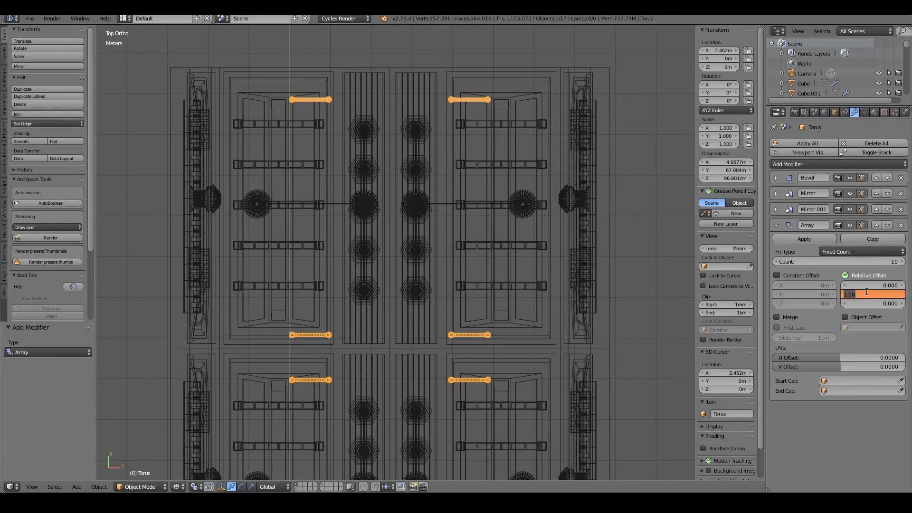
text(3)
Preview the corridor through the camera in solid shading, then orbit and zoom inside it.
key(KP_0)
key(z)
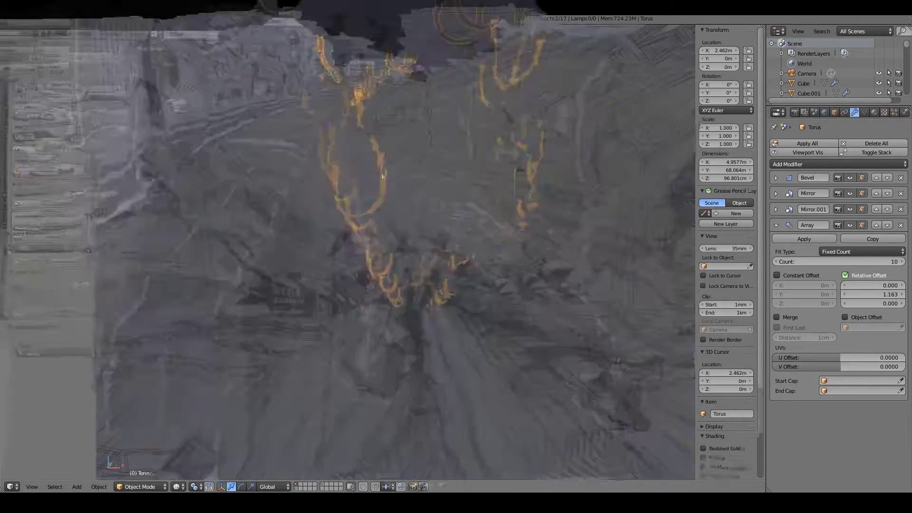
key(a)
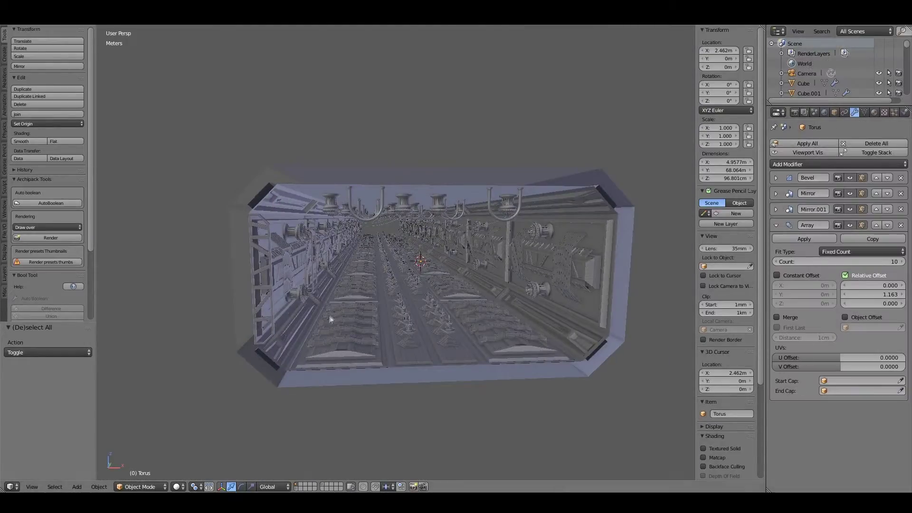
middle_drag(331, 319, 383, 286)
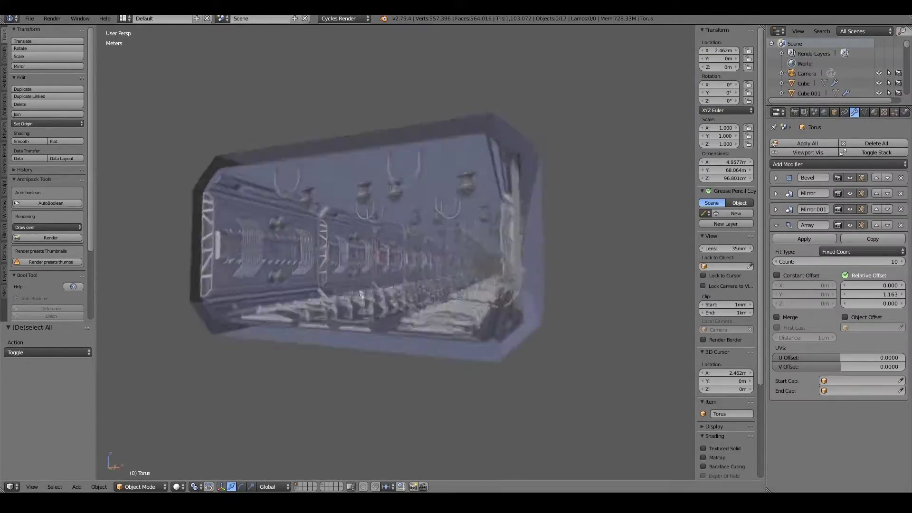
scroll(386, 180, up, 5)
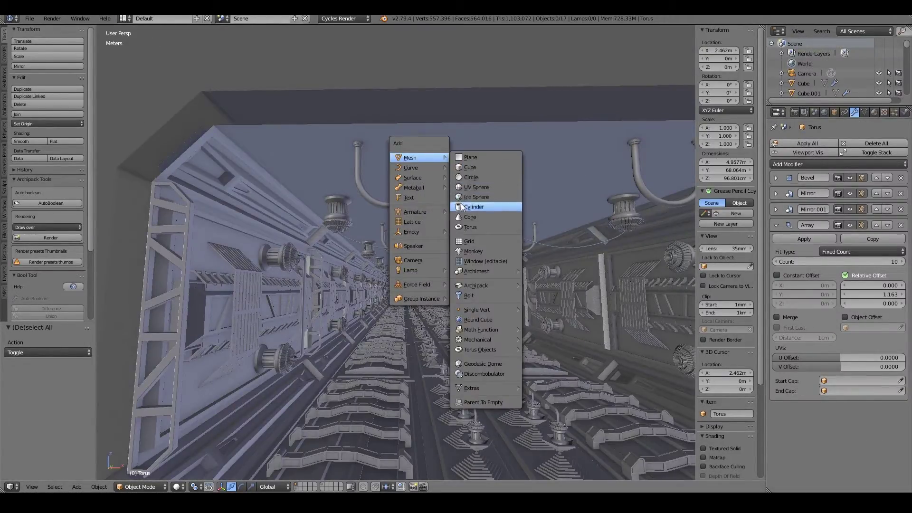
Add an isolated cylinder, delete its end caps, and inset every face individually.
click(462, 207)
key(KP_Divide)
key(Tab)
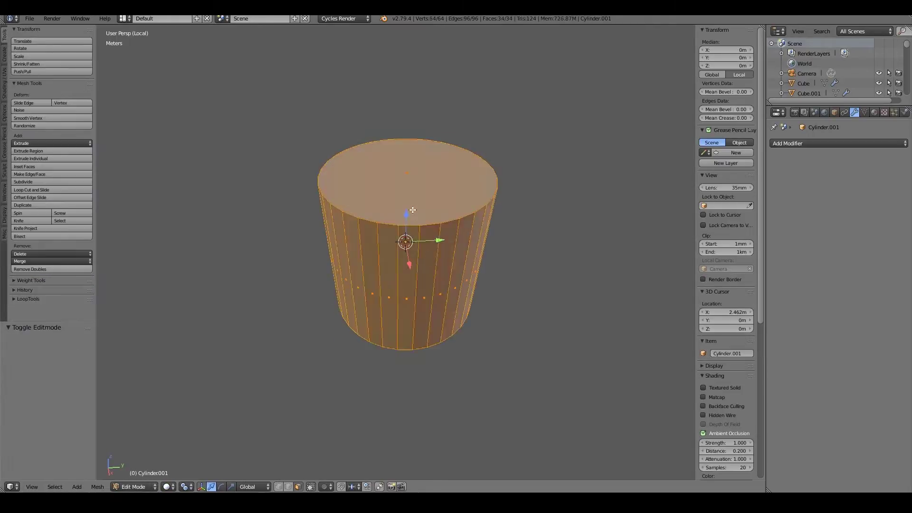
key(x)
key(Tab)
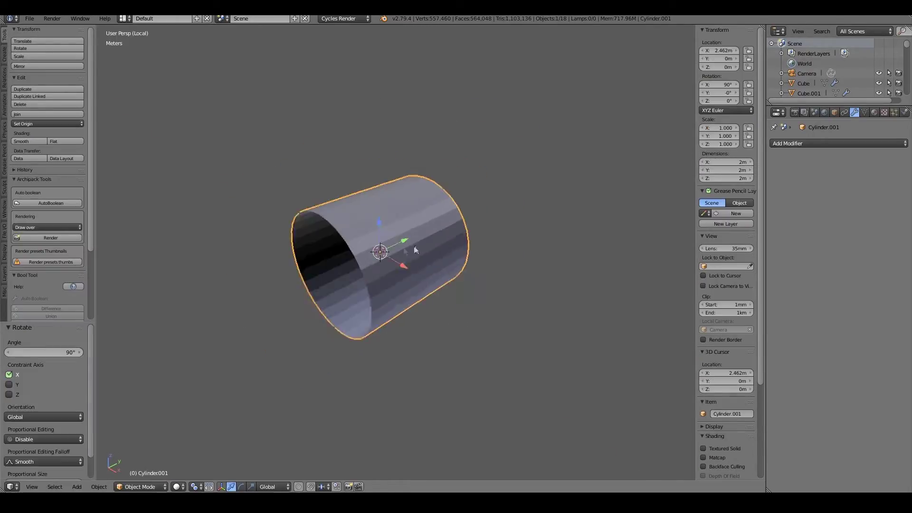
key(Tab)
key(a)
key(i)
key(i)
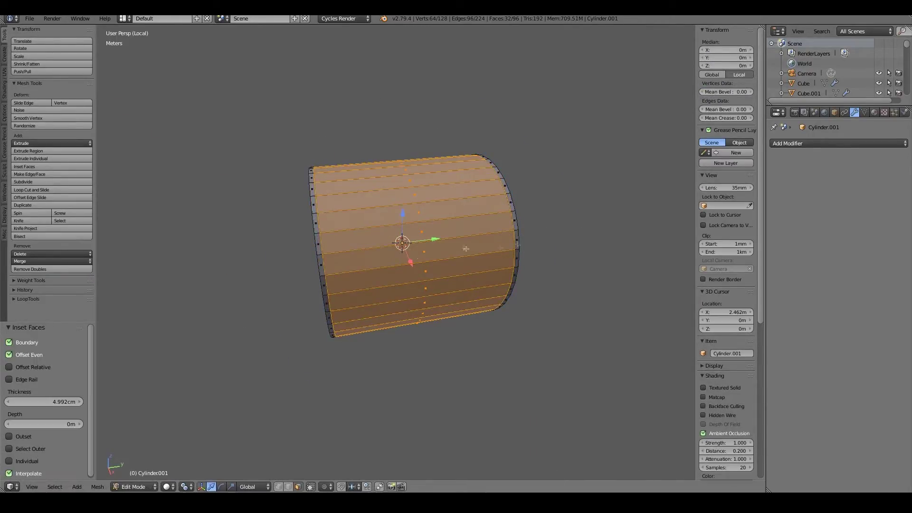
click(615, 207)
Push the inset panels inward with Shrink/Fatten to form ribs and shade the tube smooth.
middle_drag(539, 254, 519, 272)
key(alt+s)
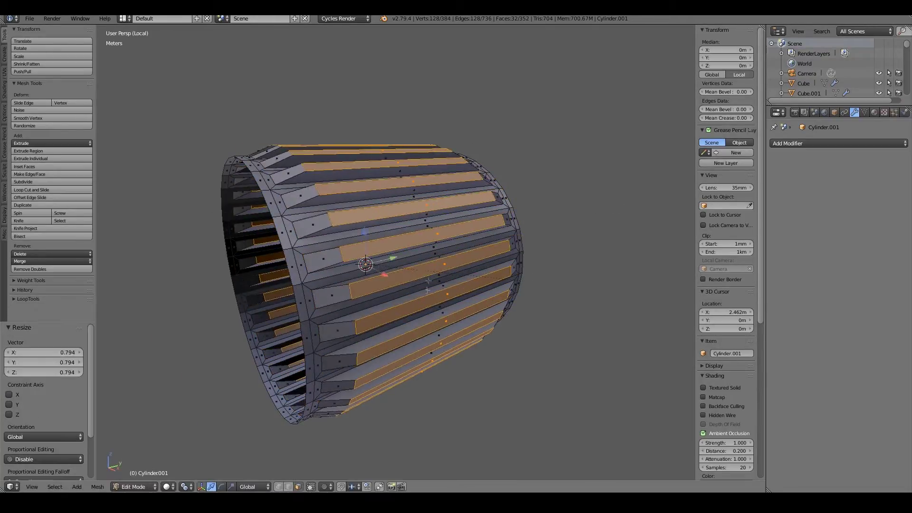
scroll(370, 266, down, 5)
key(Tab)
scroll(370, 237, up, 6)
click(21, 141)
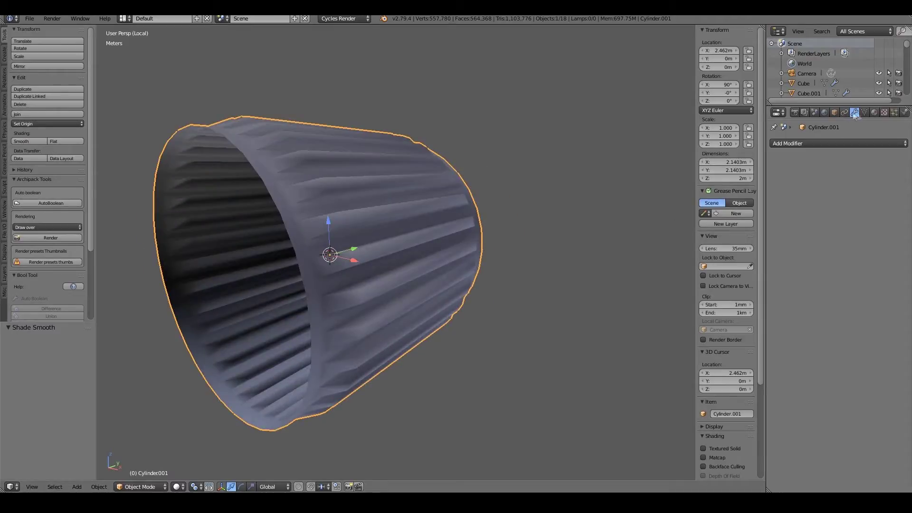
click(864, 112)
mouse_move(361, 238)
middle_down()
mouse_move(308, 238)
mouse_move(401, 245)
middle_up()
scroll(269, 249, up, 3)
Bring back the full corridor and scale the tube down, moving it into place from top view.
key(Tab)
scroll(443, 256, up, 3)
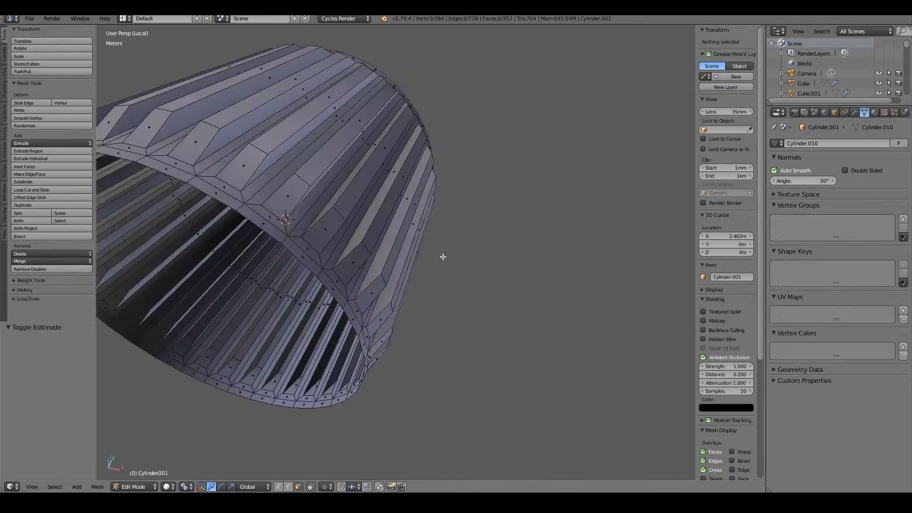
key(KP_Divide)
scroll(427, 265, down, 4)
key(KP_7)
key(a)
key(s)
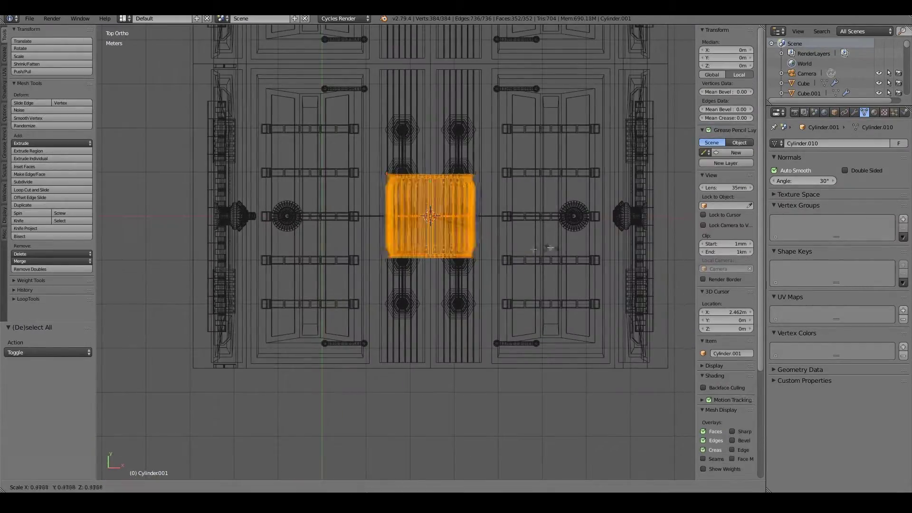
key(g)
click(477, 422)
scroll(476, 423, up, 4)
scroll(477, 423, up, 5)
Resize and position the ribbed ring inside the ceiling hook from the front view.
key(s)
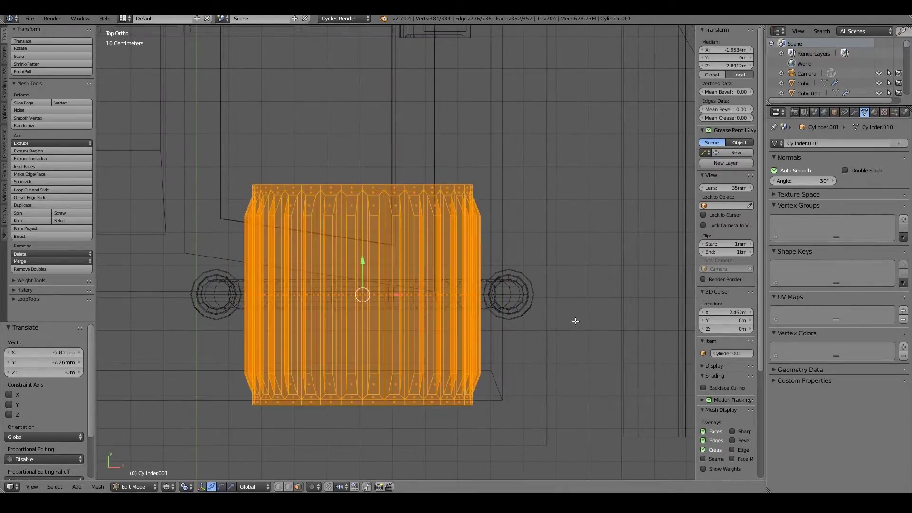
key(KP_1)
key(g)
scroll(430, 222, up, 3)
key(s)
click(506, 302)
key(g)
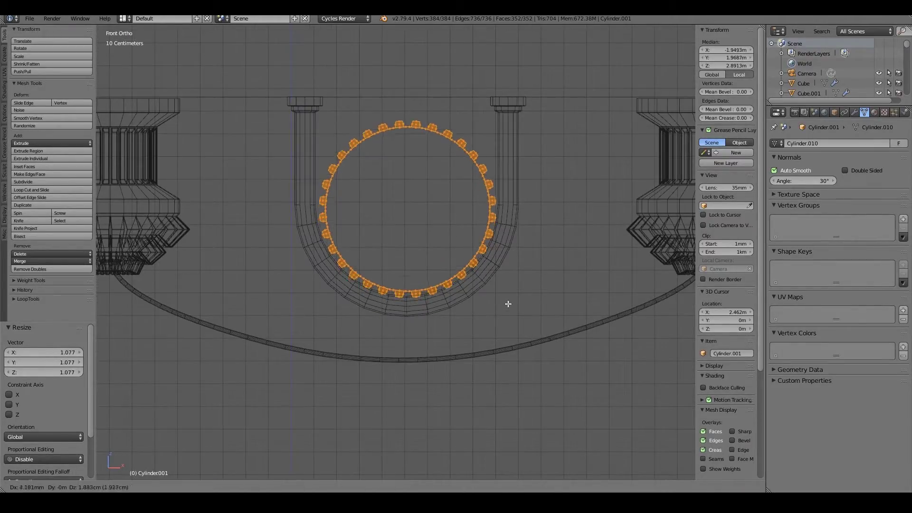
click(502, 278)
middle_drag(501, 278, 427, 237)
Repeat the ribbed segment 95 times along Y into a 68.86 m ceiling pipe through the hooks.
key(Tab)
scroll(394, 226, up, 2)
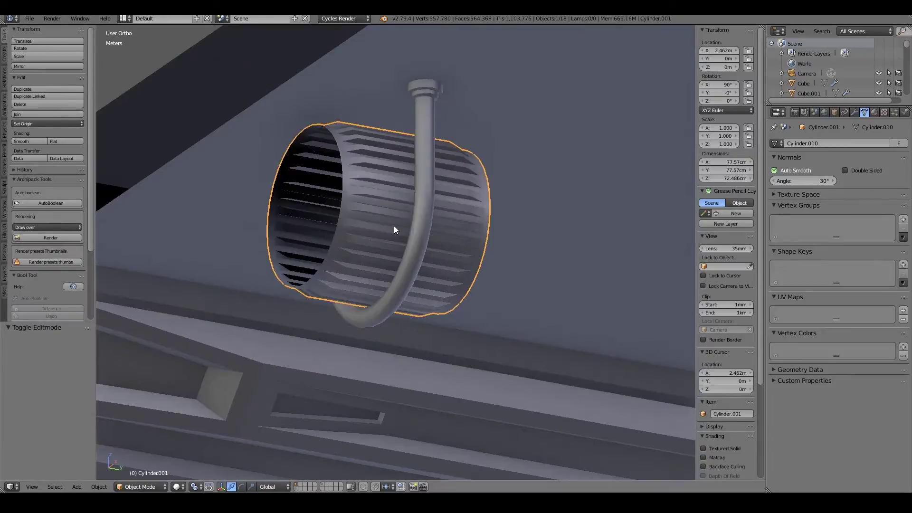
scroll(405, 208, down, 2)
middle_drag(406, 209, 477, 208)
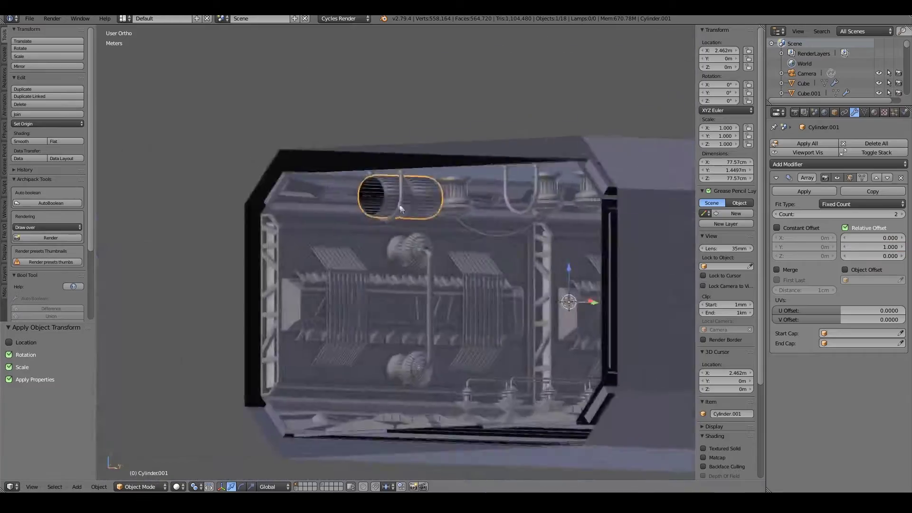
middle_drag(443, 204, 413, 313)
key(KP_7)
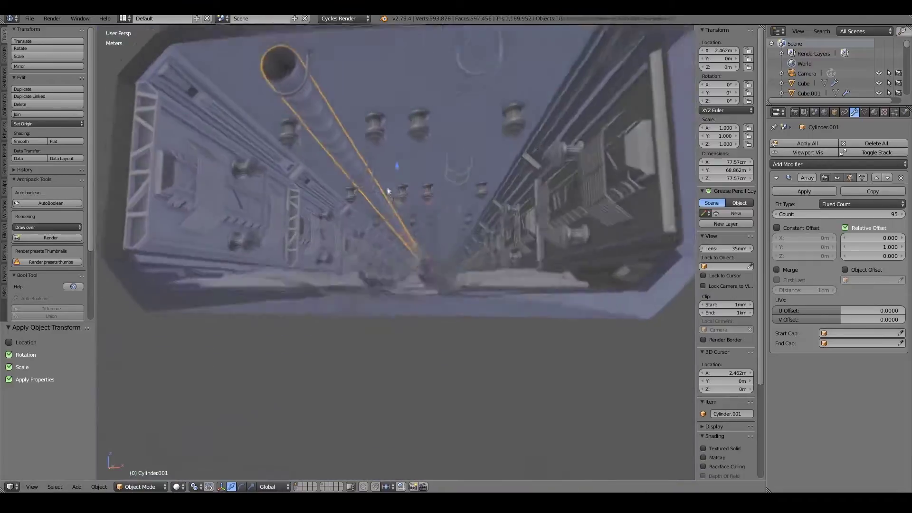
Mirror the ceiling pipe across the corridor with a Mirror modifier and check it through the camera.
click(839, 164)
click(726, 256)
key(a)
key(KP_0)
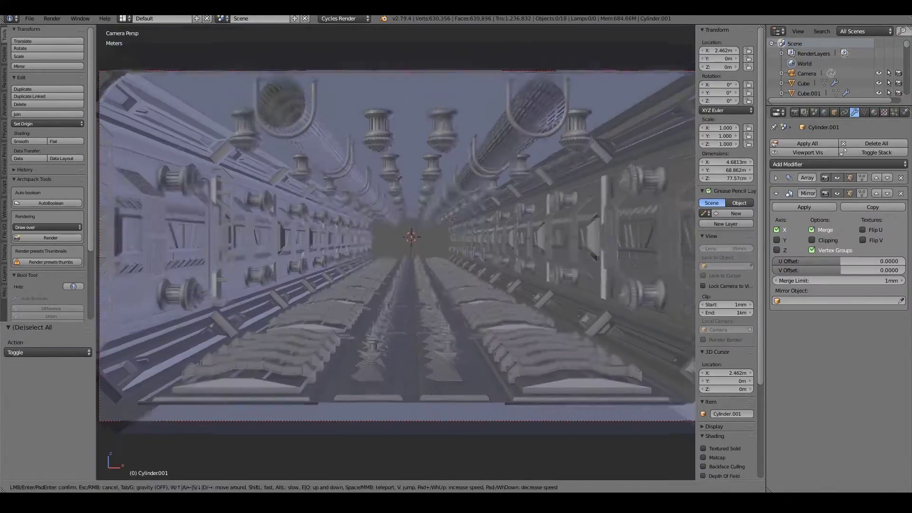
key(shift+f)
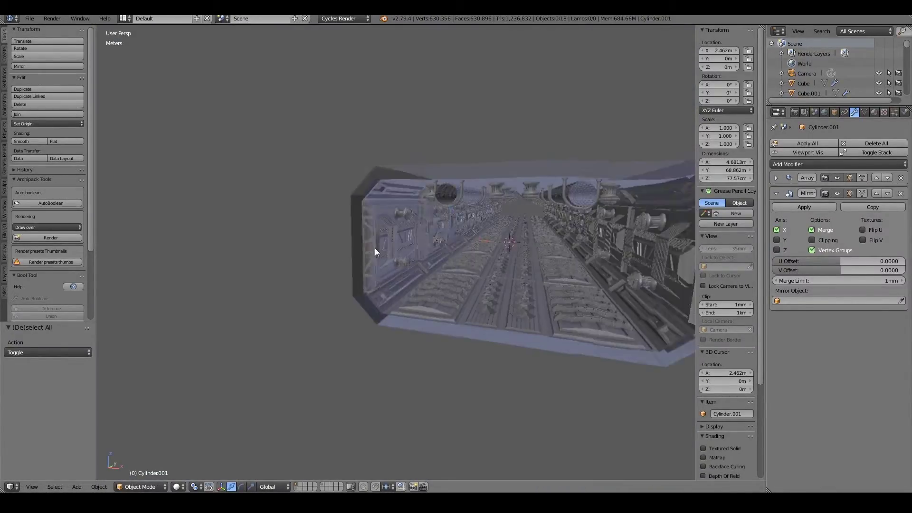
Set Cube.001's origin to the 3D cursor, mirror it, and array it with offset X 0, Y 1.
key(shift+ctrl+alt+c)
click(364, 241)
click(737, 266)
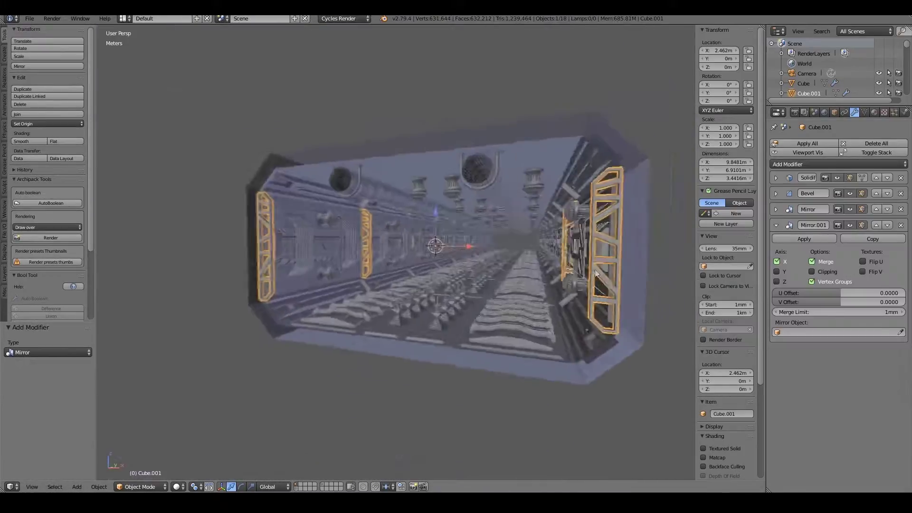
key(KP_7)
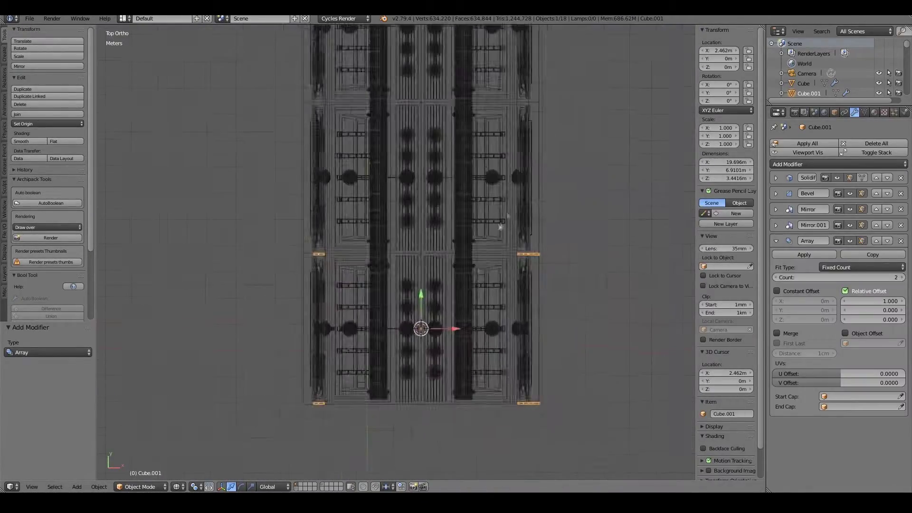
click(869, 301)
text(0)
key(Return)
click(864, 310)
text(1)
key(Return)
scroll(529, 277, down, 5)
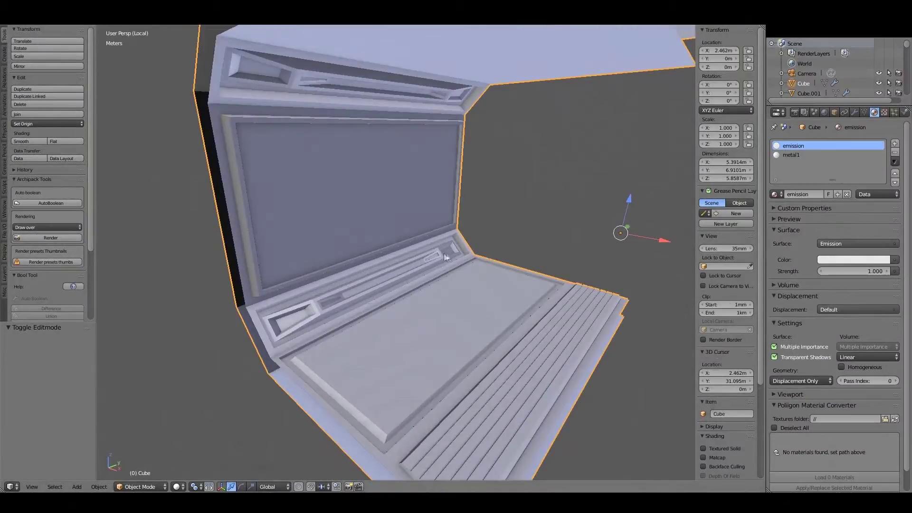
Switch to Rendered shading and lower the emission material's strength to 2.0.
key(shift+z)
click(858, 271)
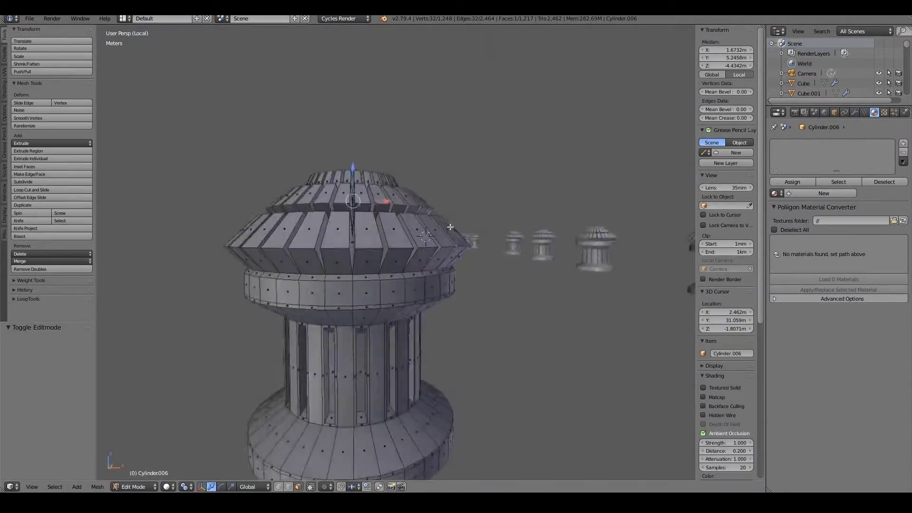
Give the floor lamp's slat faces a new Emission material slot and preview the glow rendered.
middle_drag(450, 228, 428, 258)
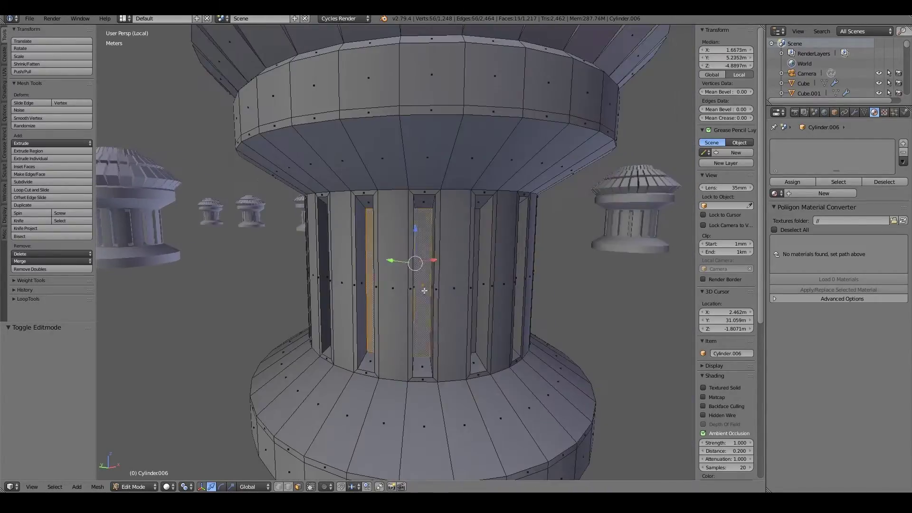
click(787, 216)
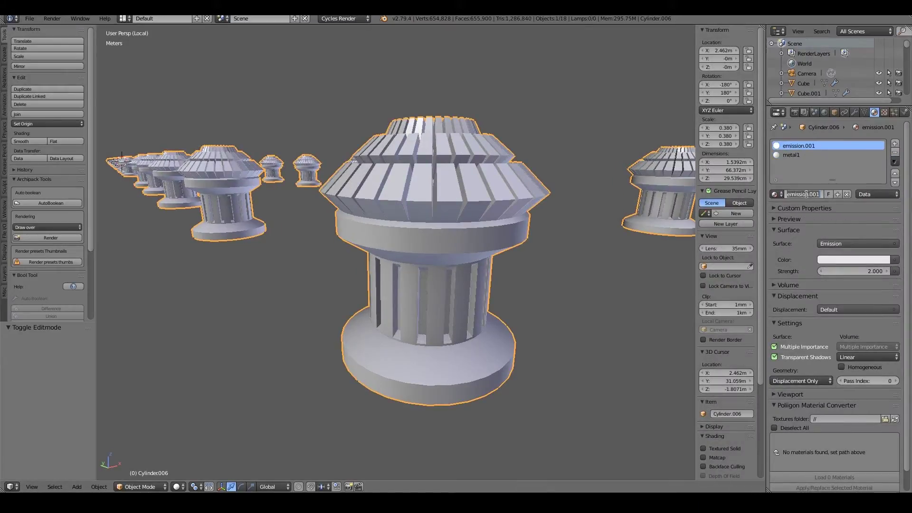
key(shift+z)
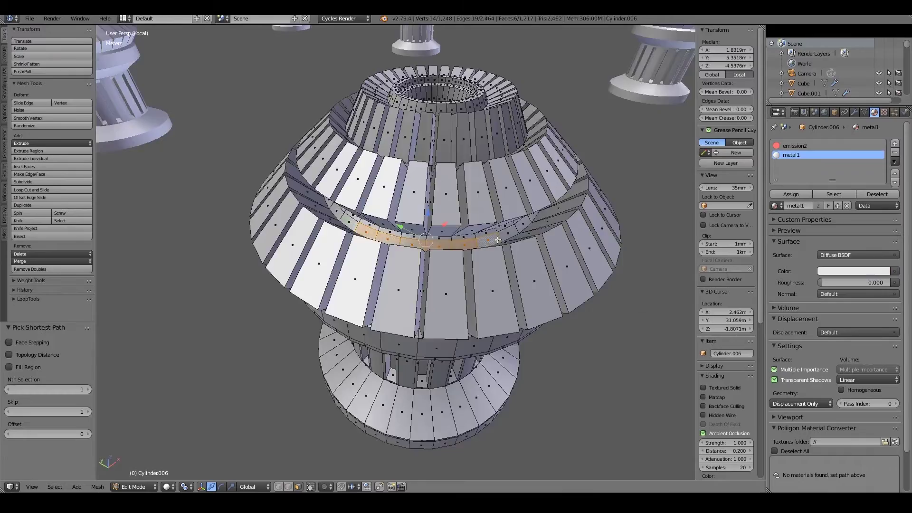
scroll(497, 240, down, 3)
Select the loop of faces around the lamp cap and assign them the emission2 material.
middle_drag(497, 240, 427, 200)
click(807, 145)
click(791, 194)
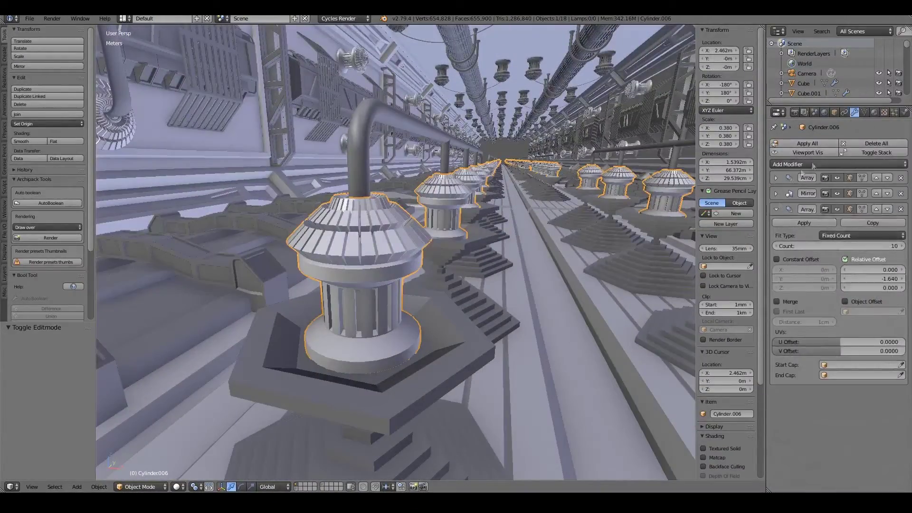
Add a Bevel modifier to Cylinder.006 with 10 cm width, limited by 30° angle.
click(808, 164)
click(740, 192)
scroll(666, 235, up, 3)
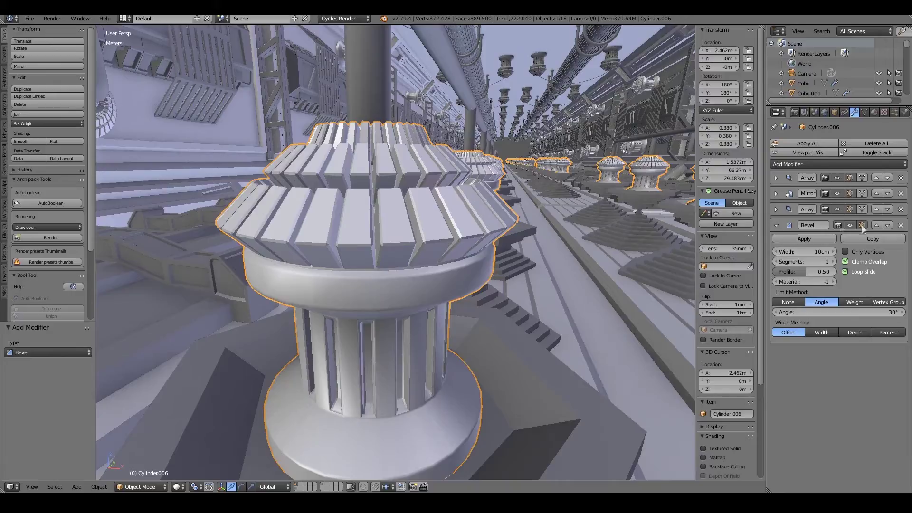